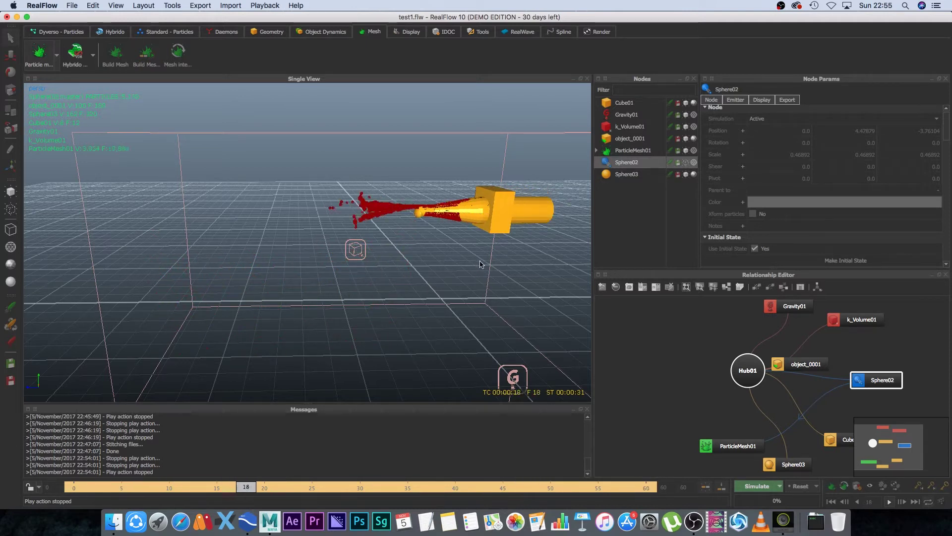
- Switch to Maya to view the rendered blood splatter and close the Arnold RenderView
{"action": "left_click", "coordinate": [270, 521]}
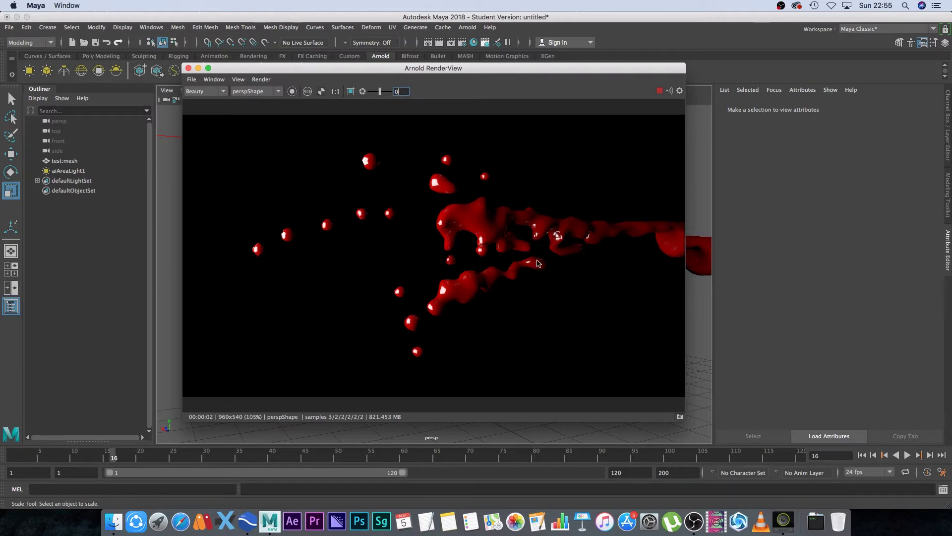
{"action": "left_click", "coordinate": [188, 69]}
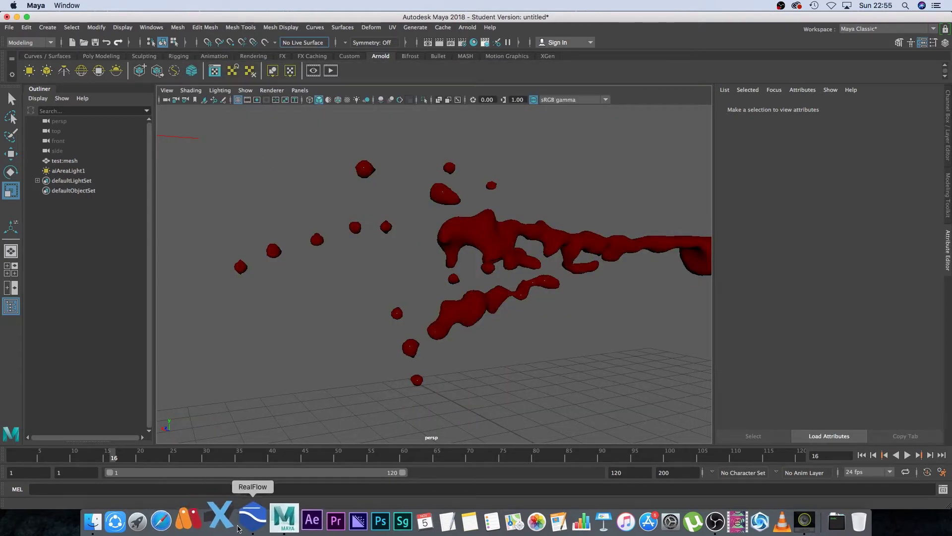
- Switch to RealFlow, play the cached blood simulation and stop the playback
{"action": "left_click", "coordinate": [254, 518]}
{"action": "left_click", "coordinate": [890, 502]}
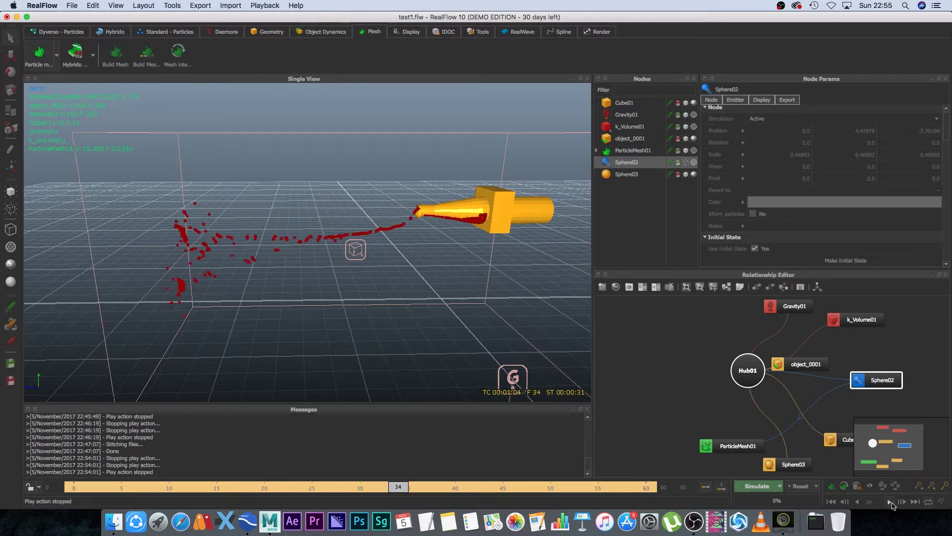
{"action": "left_click", "coordinate": [891, 503]}
- Select the bottle-shaped object_0001 and examine it together with its blood stream from several angles
{"action": "left_click", "coordinate": [509, 223]}
{"action": "left_click_drag", "start_coordinate": [457, 256], "coordinate": [403, 249], "text": "alt"}
{"action": "right_click_drag", "start_coordinate": [403, 249], "coordinate": [423, 268], "text": "alt"}
{"action": "middle_click_drag", "start_coordinate": [423, 268], "coordinate": [298, 272], "text": "alt"}
{"action": "left_click_drag", "start_coordinate": [298, 272], "coordinate": [380, 291], "text": "alt"}
{"action": "right_click_drag", "start_coordinate": [380, 292], "coordinate": [416, 232], "text": "alt"}
{"action": "left_click_drag", "start_coordinate": [272, 211], "coordinate": [448, 274], "text": "alt"}
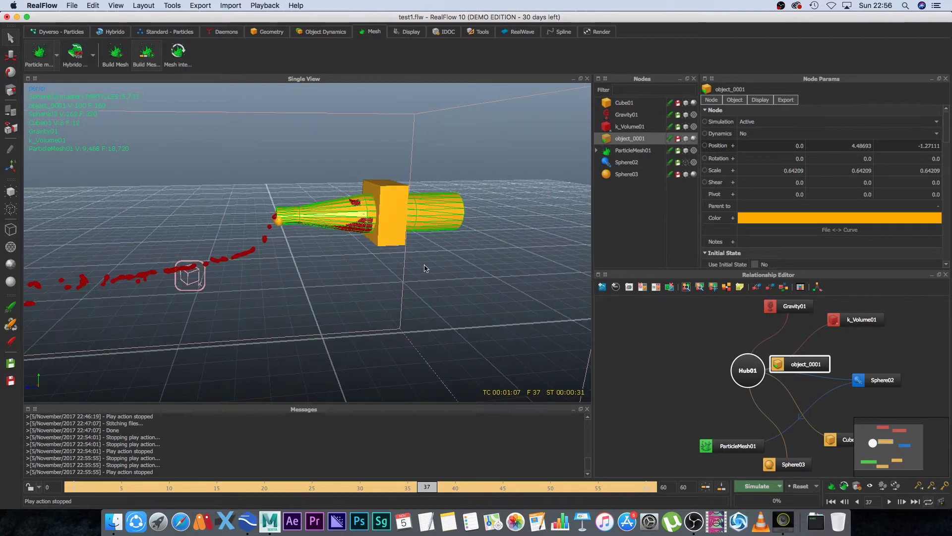
- Switch to Maya and start a new scene without saving the current one
{"action": "left_click", "coordinate": [269, 521]}
{"action": "left_click", "coordinate": [9, 28]}
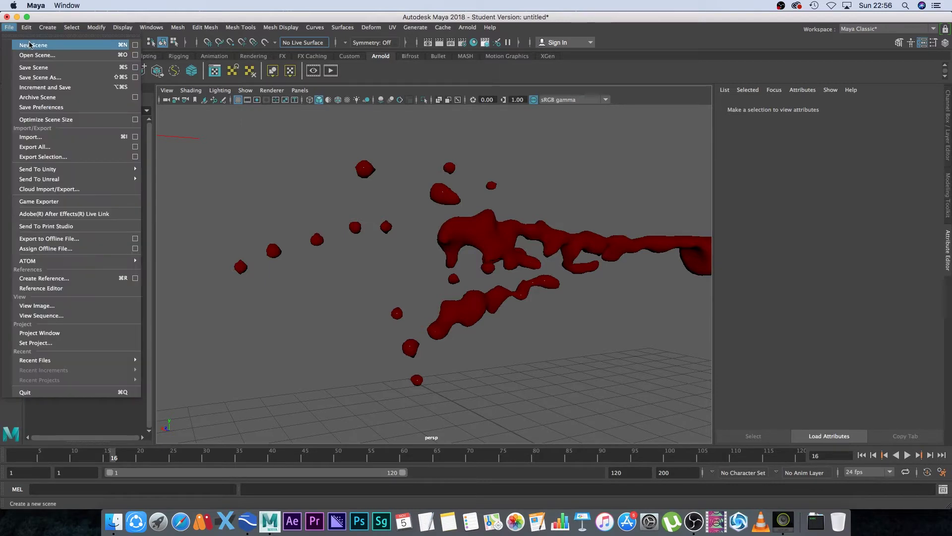
{"action": "left_click", "coordinate": [30, 43]}
{"action": "left_click", "coordinate": [472, 258]}
{"action": "left_click_drag", "start_coordinate": [410, 296], "coordinate": [446, 310], "text": "alt"}
- With the Modeling menu set active, create a polygon cylinder and raise it about 5.6 units above the grid
{"action": "left_click", "coordinate": [27, 43]}
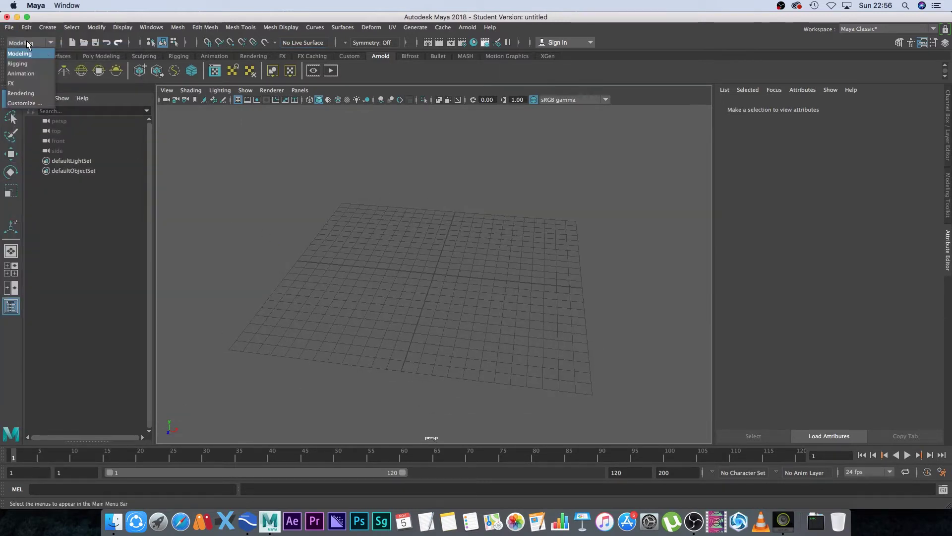
{"action": "left_click", "coordinate": [32, 55]}
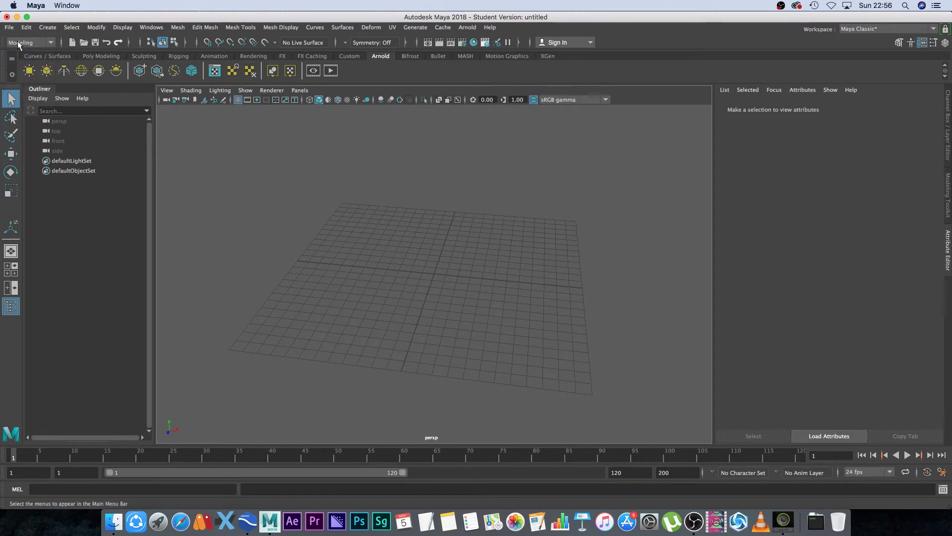
{"action": "left_click", "coordinate": [99, 56]}
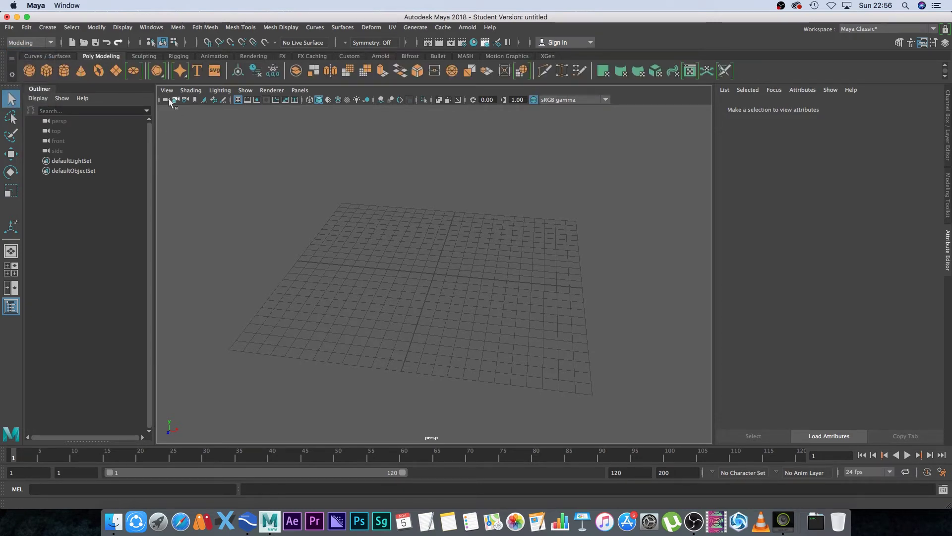
{"action": "left_click", "coordinate": [64, 71]}
{"action": "key", "text": "w"}
{"action": "left_click_drag", "start_coordinate": [433, 240], "coordinate": [518, 224]}
- Lay the cylinder horizontally by setting its Z rotation to 90
{"action": "key", "text": "e"}
{"action": "left_click", "coordinate": [739, 107]}
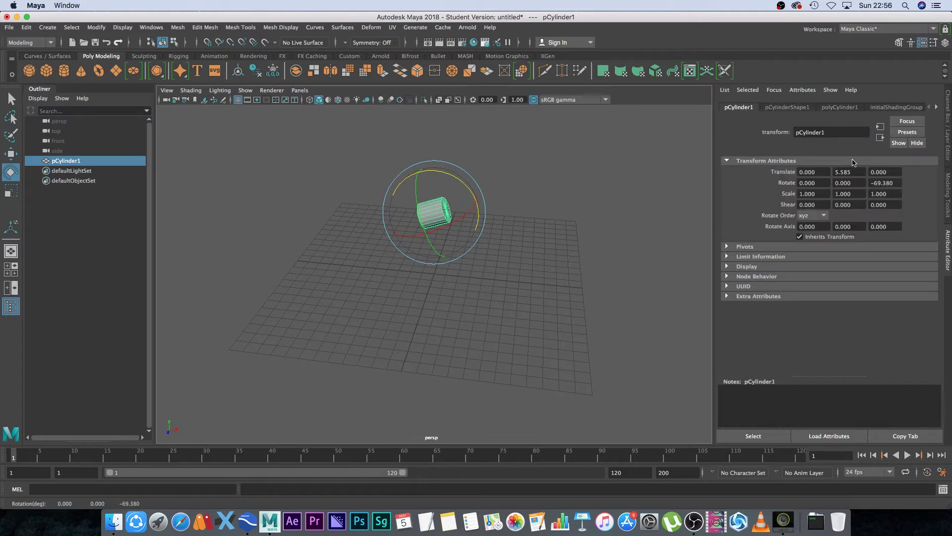
{"action": "left_click", "coordinate": [833, 105]}
{"action": "left_click", "coordinate": [788, 107]}
{"action": "left_click", "coordinate": [742, 107]}
{"action": "type", "text": "90"}
{"action": "key", "text": "Return"}
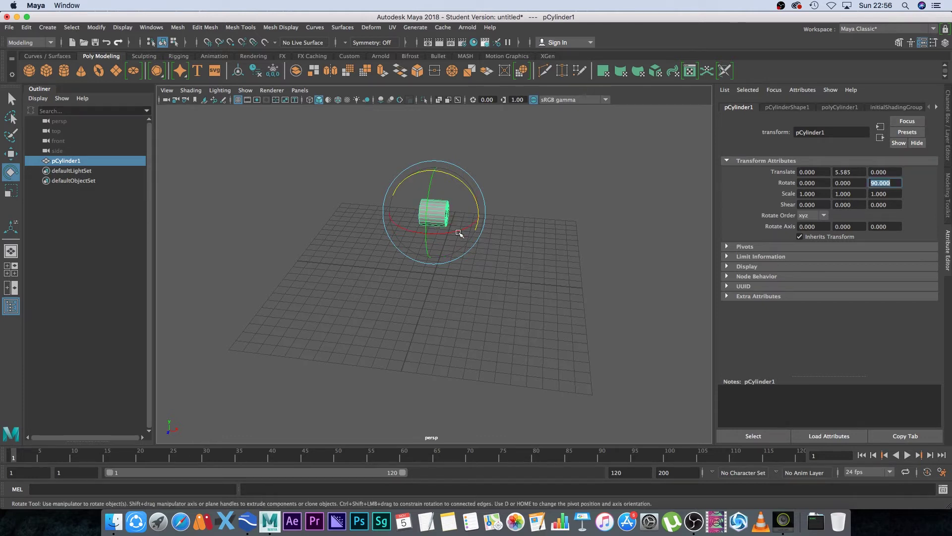
- Lengthen the cylinder to a height of about 10.8 and set its height subdivisions to 3
{"action": "left_click", "coordinate": [839, 111]}
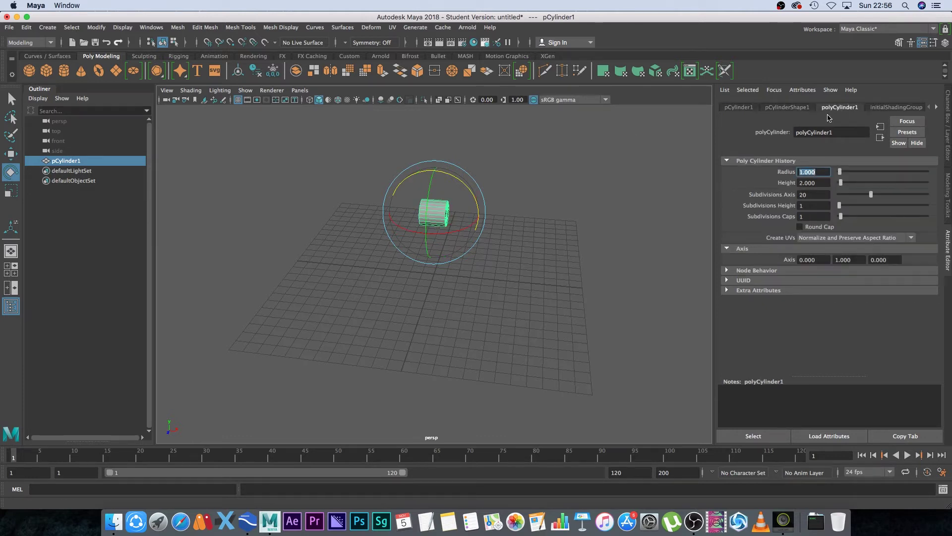
{"action": "left_click_drag", "start_coordinate": [846, 186], "coordinate": [863, 186]}
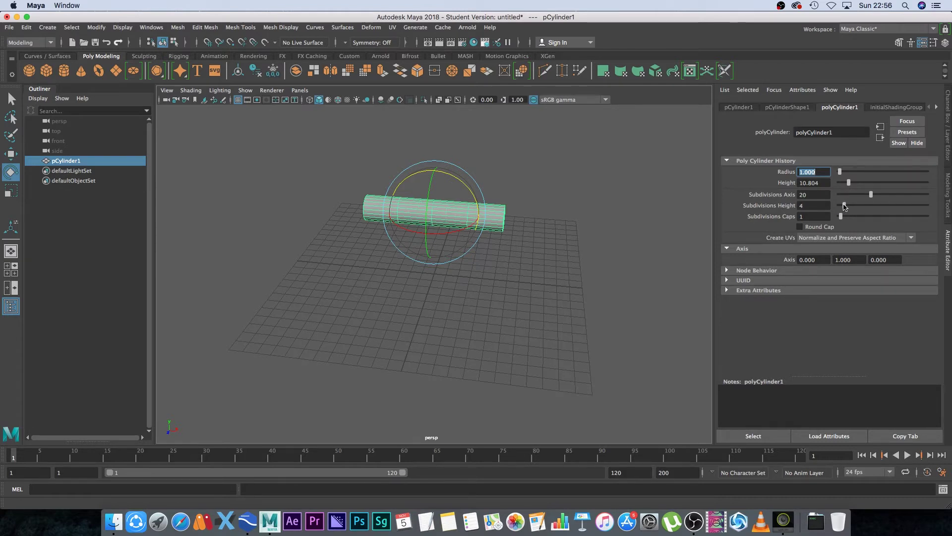
{"action": "left_click", "coordinate": [813, 205]}
{"action": "type", "text": "3"}
{"action": "key", "text": "Tab"}
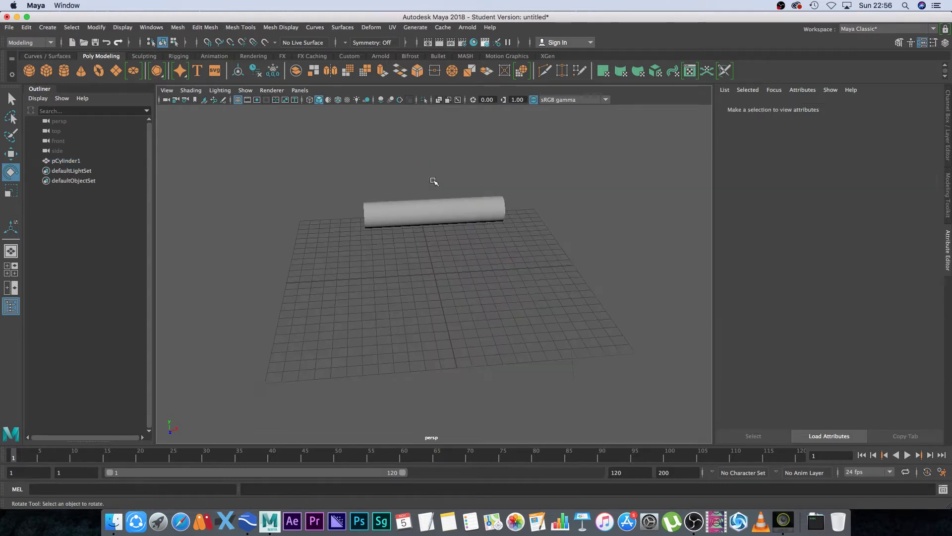
- Change the cylinder to face selection mode, select all cap faces at one end and delete them
{"action": "left_click", "coordinate": [474, 212]}
{"action": "right_click_drag", "start_coordinate": [459, 211], "coordinate": [466, 239]}
{"action": "left_click_drag", "start_coordinate": [477, 223], "coordinate": [470, 247], "text": "alt"}
{"action": "scroll", "coordinate": [527, 276], "scroll_direction": "up", "scroll_amount": 10}
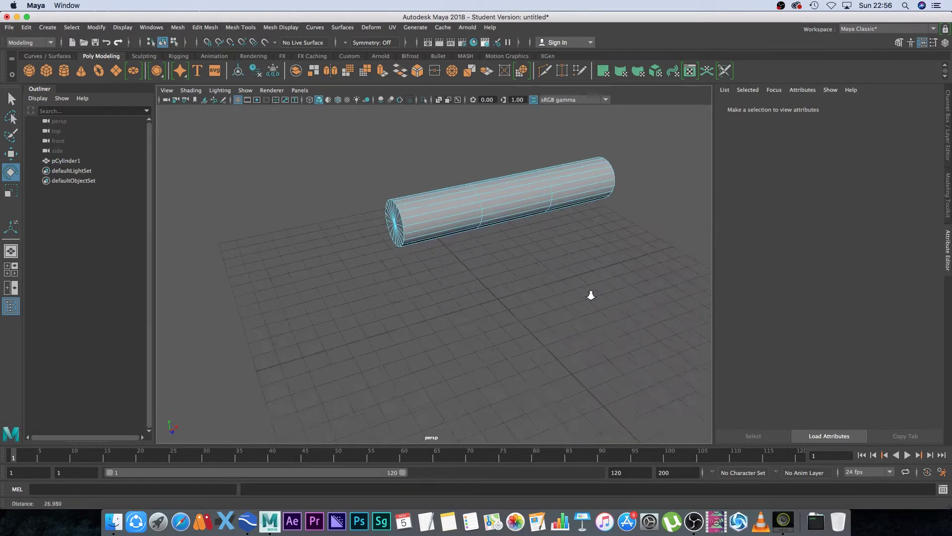
{"action": "middle_click_drag", "start_coordinate": [507, 241], "coordinate": [447, 310], "text": "alt"}
{"action": "left_click_drag", "start_coordinate": [446, 310], "coordinate": [560, 263], "text": "alt"}
{"action": "left_click_drag", "start_coordinate": [452, 271], "coordinate": [372, 265], "text": "alt"}
{"action": "left_click_drag", "start_coordinate": [425, 233], "coordinate": [471, 223], "text": "alt"}
{"action": "left_click", "coordinate": [460, 193]}
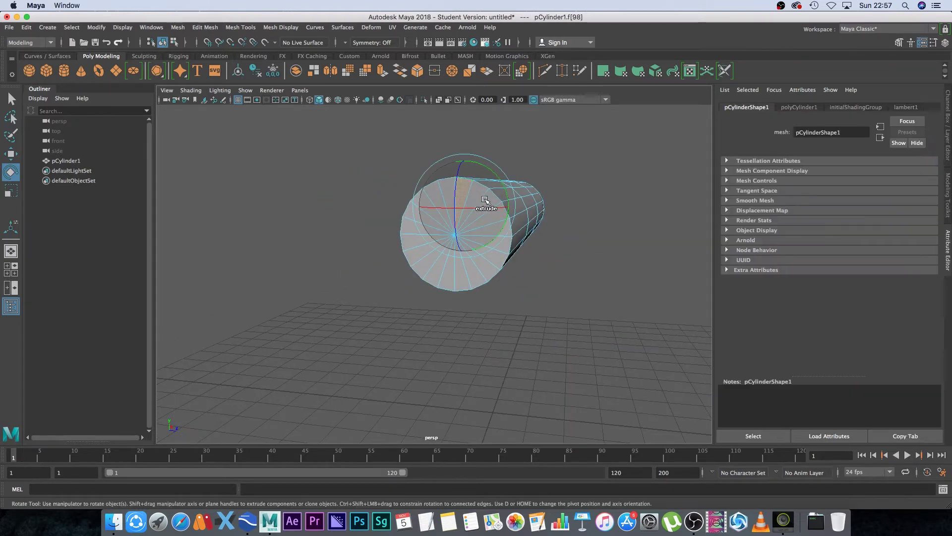
{"action": "left_click", "coordinate": [463, 195], "text": "shift"}
{"action": "right_click_drag", "start_coordinate": [483, 229], "coordinate": [618, 276], "text": "alt"}
{"action": "middle_click_drag", "start_coordinate": [485, 223], "coordinate": [437, 294], "text": "alt"}
{"action": "left_click", "coordinate": [459, 175]}
{"action": "left_click", "coordinate": [438, 142]}
{"action": "left_click", "coordinate": [486, 153], "text": "shift"}
{"action": "left_click", "coordinate": [528, 187], "text": "shift"}
{"action": "mouse_move", "coordinate": [546, 221]}
{"action": "left_mouse_down", "text": "shift"}
{"action": "mouse_move", "coordinate": [557, 251]}
{"action": "mouse_move", "coordinate": [436, 378]}
{"action": "mouse_move", "coordinate": [329, 336]}
{"action": "mouse_move", "coordinate": [376, 184]}
{"action": "mouse_move", "coordinate": [469, 173]}
{"action": "left_mouse_up", "text": "shift"}
{"action": "key", "text": "Delete"}
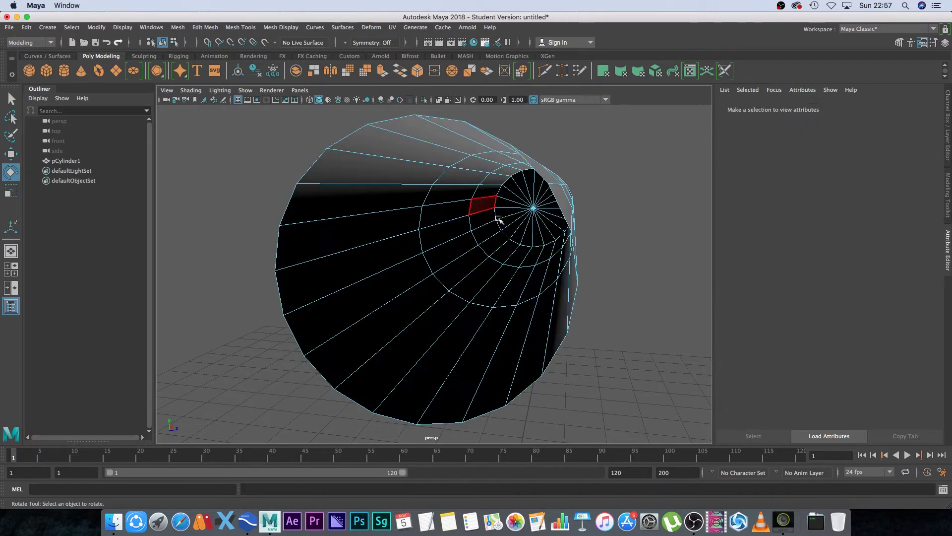
- Select all cap faces at the cylinder's opposite end and delete them, leaving an open tube
{"action": "left_click_drag", "start_coordinate": [516, 240], "coordinate": [397, 282], "text": "alt"}
{"action": "right_click_drag", "start_coordinate": [491, 286], "coordinate": [510, 287], "text": "alt"}
{"action": "left_click_drag", "start_coordinate": [511, 286], "coordinate": [516, 234], "text": "alt"}
{"action": "left_click", "coordinate": [519, 212]}
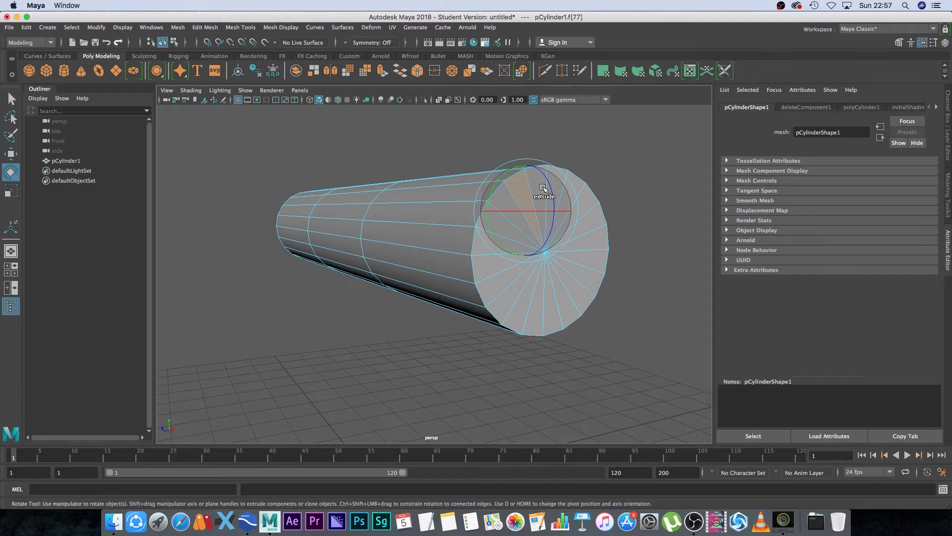
{"action": "scroll", "coordinate": [590, 263], "scroll_direction": "up", "scroll_amount": 2}
{"action": "scroll", "coordinate": [590, 263], "scroll_direction": "up", "scroll_amount": 3}
{"action": "mouse_move", "coordinate": [550, 253]}
{"action": "left_mouse_down", "text": "shift"}
{"action": "mouse_move", "coordinate": [538, 372]}
{"action": "mouse_move", "coordinate": [372, 399]}
{"action": "mouse_move", "coordinate": [315, 251]}
{"action": "left_mouse_up", "text": "shift"}
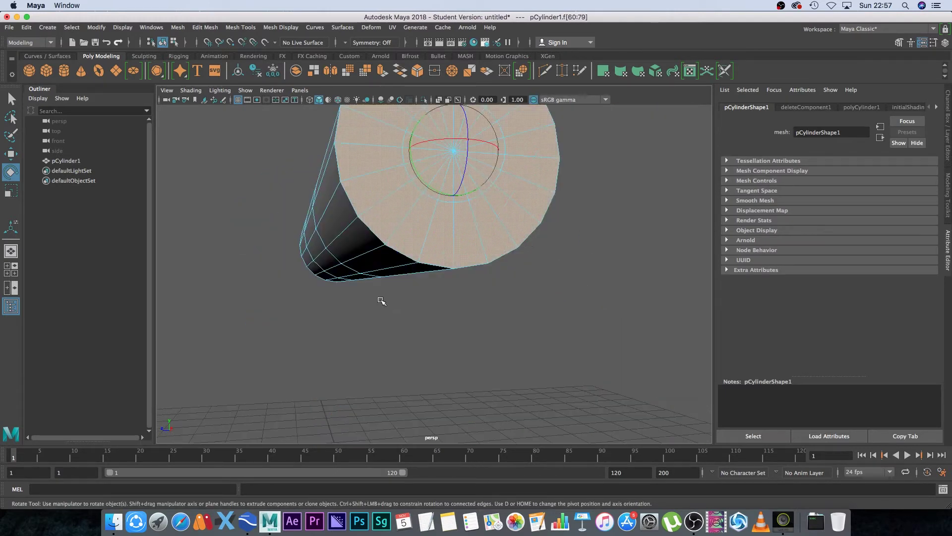
{"action": "key", "text": "Delete"}
- Select the faces of one end section of the tube and scale them down into a narrow bottle neck
{"action": "left_click_drag", "start_coordinate": [452, 347], "coordinate": [489, 327], "text": "alt"}
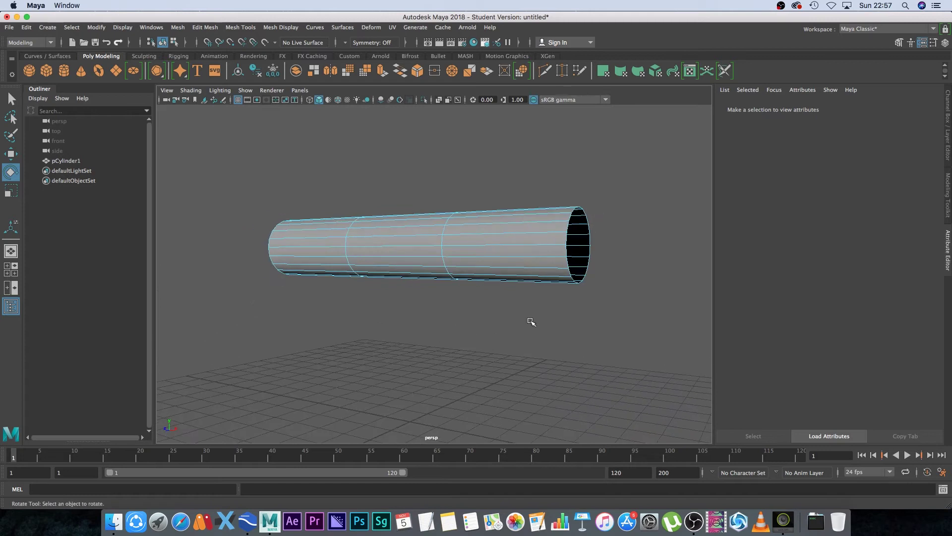
{"action": "left_click_drag", "start_coordinate": [392, 340], "coordinate": [430, 346], "text": "alt"}
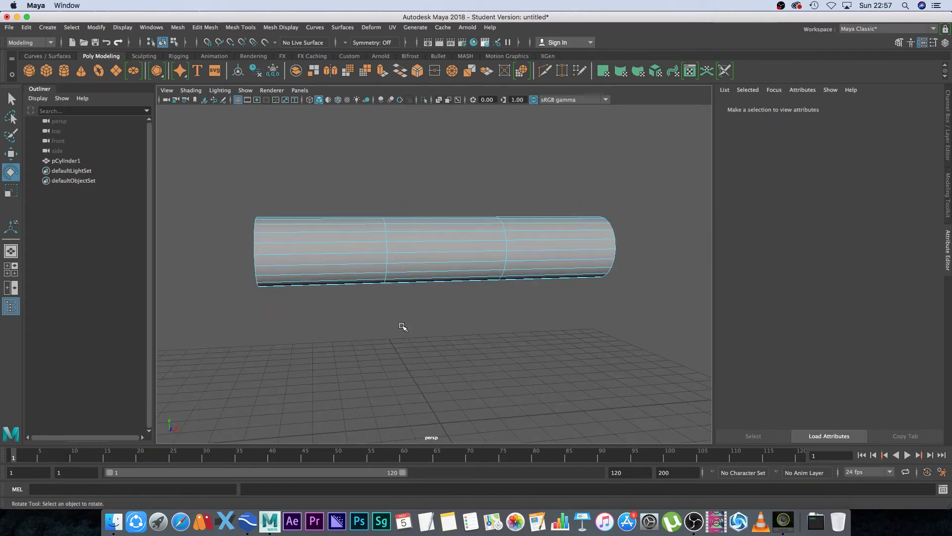
{"action": "left_click_drag", "start_coordinate": [237, 177], "coordinate": [321, 301]}
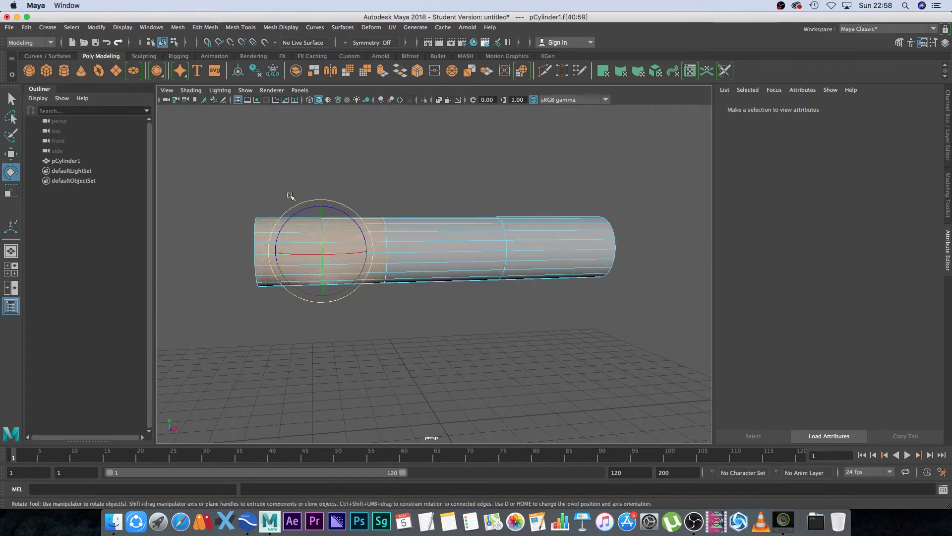
{"action": "key", "text": "r"}
{"action": "left_click_drag", "start_coordinate": [337, 284], "coordinate": [302, 329], "text": "alt"}
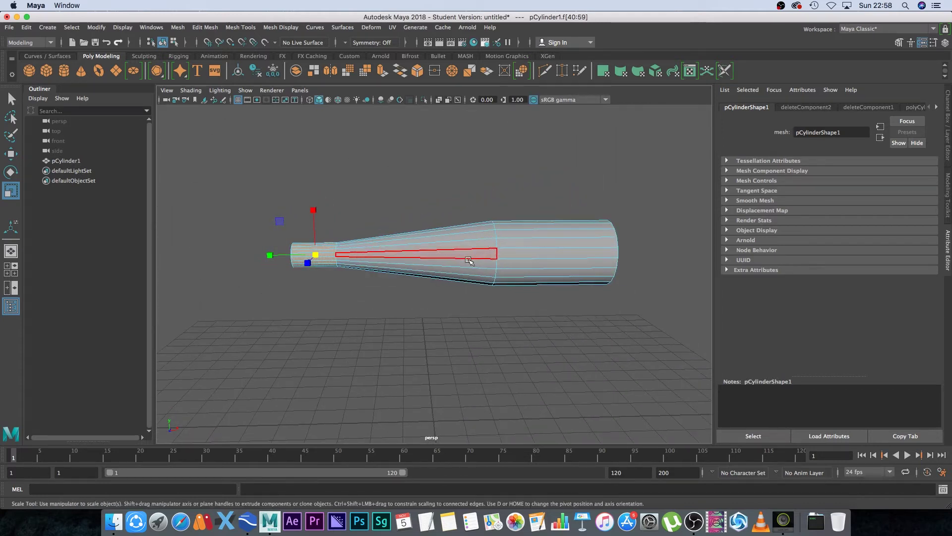
- Return the bottle-shaped mesh to object mode and select it as a whole
{"action": "left_click_drag", "start_coordinate": [505, 238], "coordinate": [493, 293], "text": "alt"}
{"action": "right_click_drag", "start_coordinate": [501, 240], "coordinate": [549, 226]}
{"action": "left_click", "coordinate": [571, 208]}
{"action": "left_click_drag", "start_coordinate": [571, 208], "coordinate": [575, 213], "text": "alt"}
{"action": "left_click", "coordinate": [512, 280]}
{"action": "left_click_drag", "start_coordinate": [493, 325], "coordinate": [514, 314], "text": "alt"}
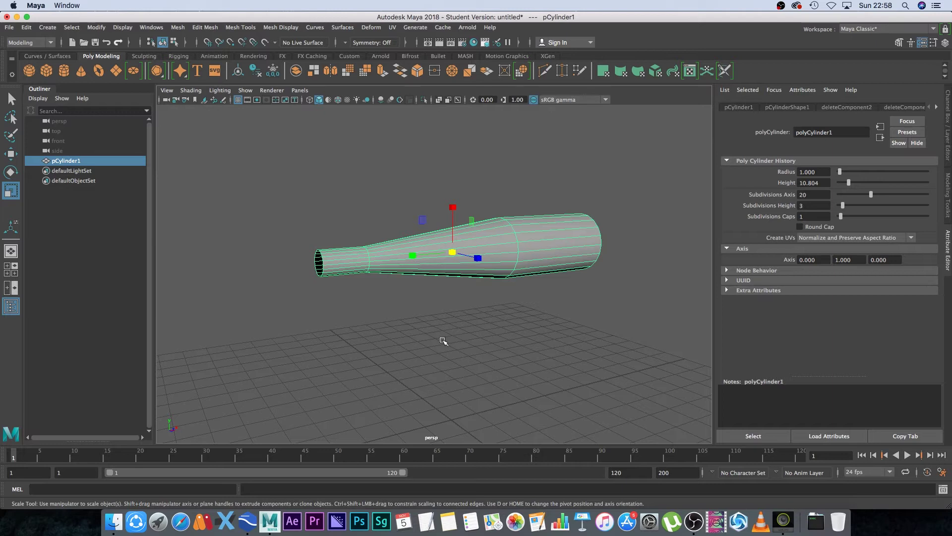
- Triangulate the whole bottle-shaped mesh
{"action": "left_click", "coordinate": [507, 205]}
{"action": "left_click", "coordinate": [546, 275]}
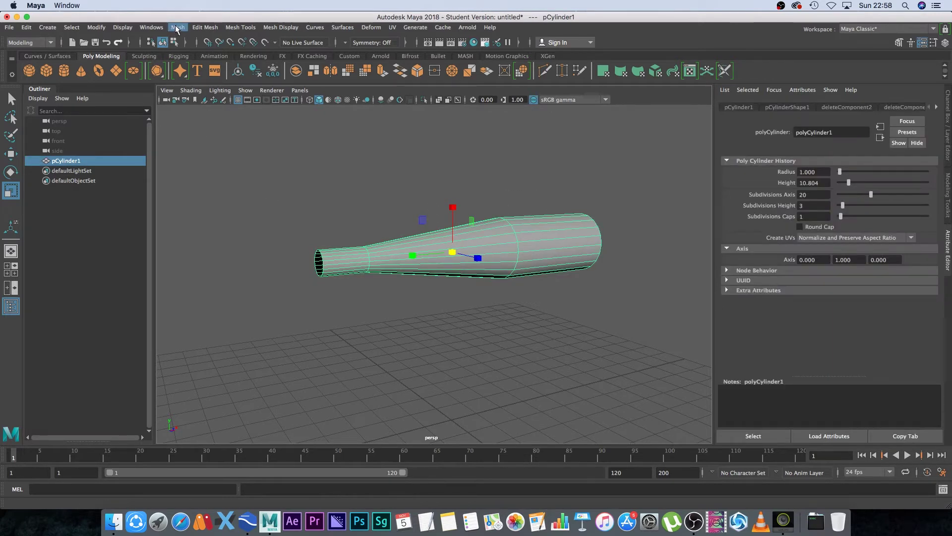
{"action": "left_click", "coordinate": [176, 28]}
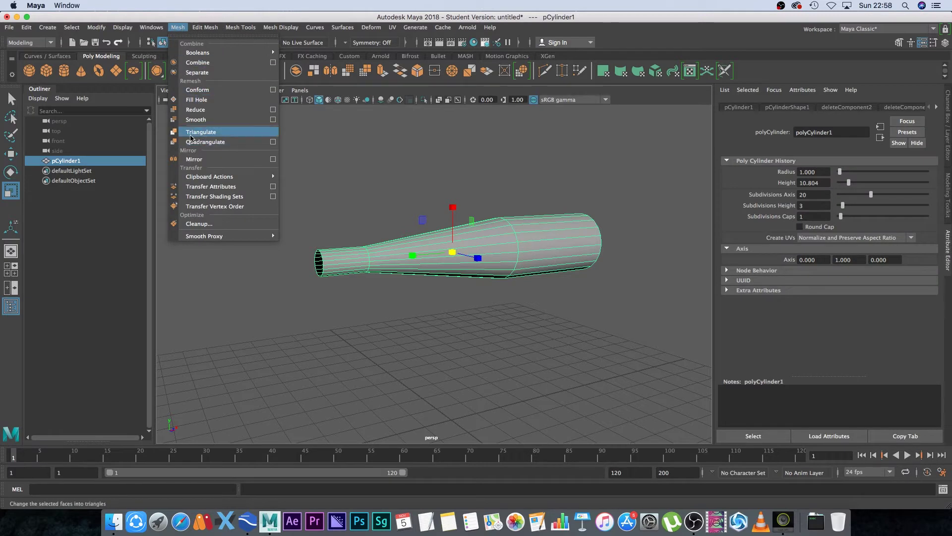
{"action": "left_click", "coordinate": [198, 133]}
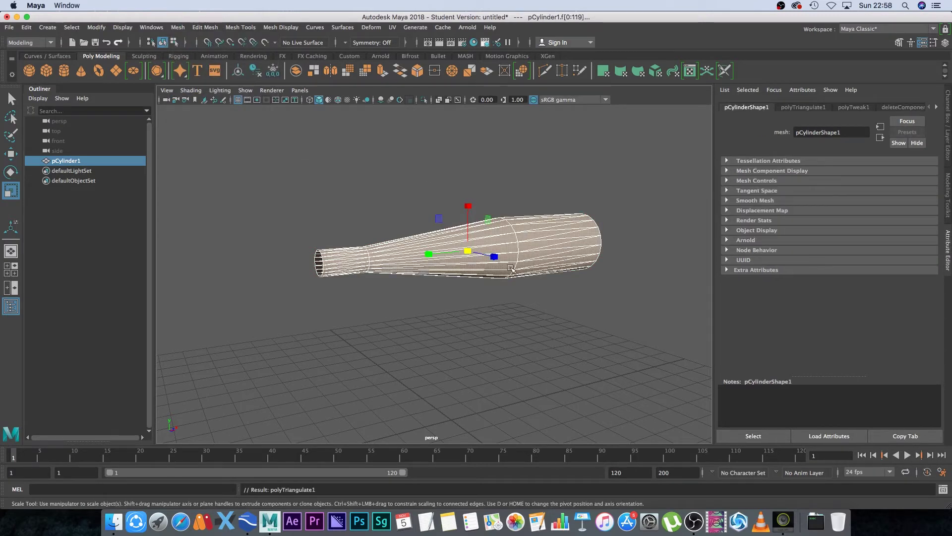
- Reselect the whole bottle and export the selection as an OBJexport file named Object in the "Tutorial – Realflow Blood Splatter" folder
{"action": "mouse_move", "coordinate": [598, 278]}
{"action": "left_mouse_down", "text": "alt"}
{"action": "mouse_move", "coordinate": [527, 257]}
{"action": "mouse_move", "coordinate": [434, 275]}
{"action": "mouse_move", "coordinate": [535, 259]}
{"action": "mouse_move", "coordinate": [531, 212]}
{"action": "mouse_move", "coordinate": [518, 220]}
{"action": "left_mouse_up", "text": "alt"}
{"action": "left_click", "coordinate": [534, 227]}
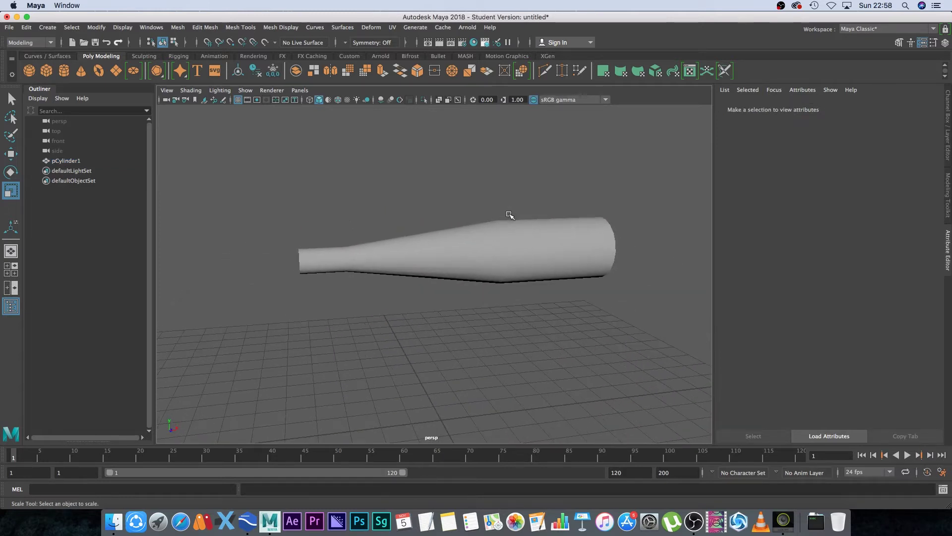
{"action": "left_click", "coordinate": [511, 281]}
{"action": "left_click", "coordinate": [6, 28]}
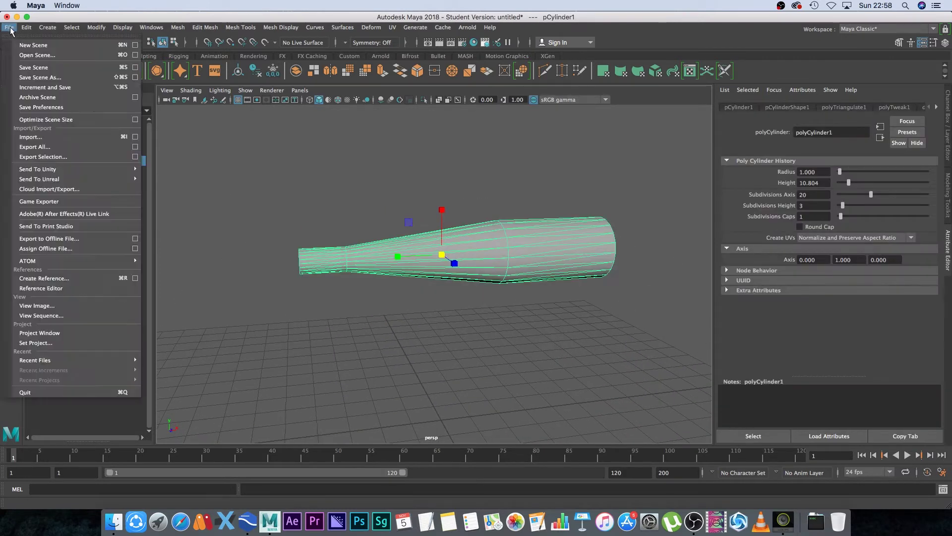
{"action": "left_click", "coordinate": [47, 157]}
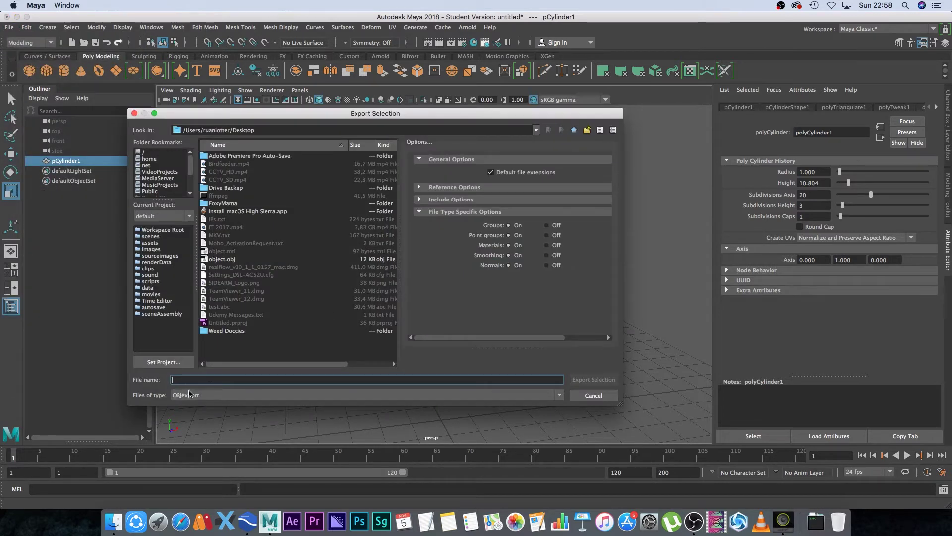
{"action": "left_click", "coordinate": [201, 395]}
{"action": "left_click", "coordinate": [184, 462]}
{"action": "left_click", "coordinate": [164, 171]}
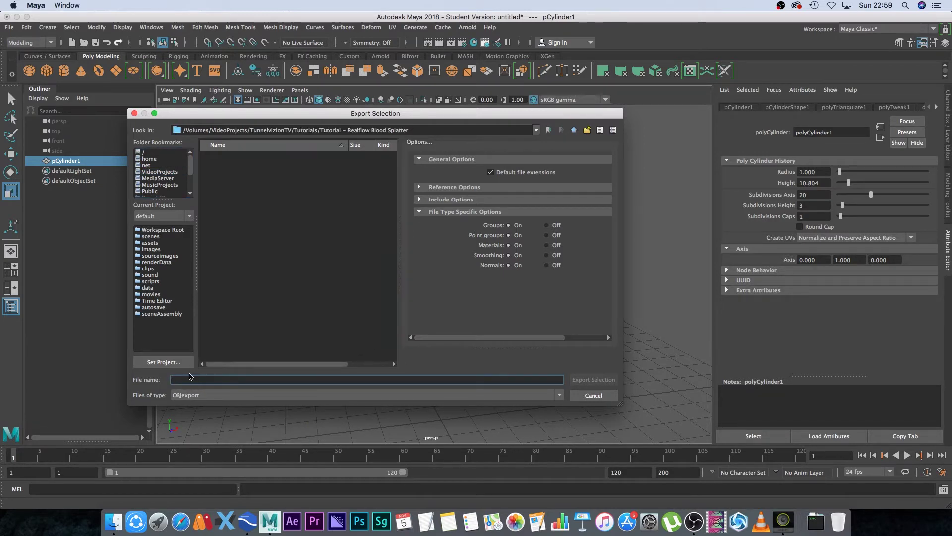
{"action": "type", "text": "o"}
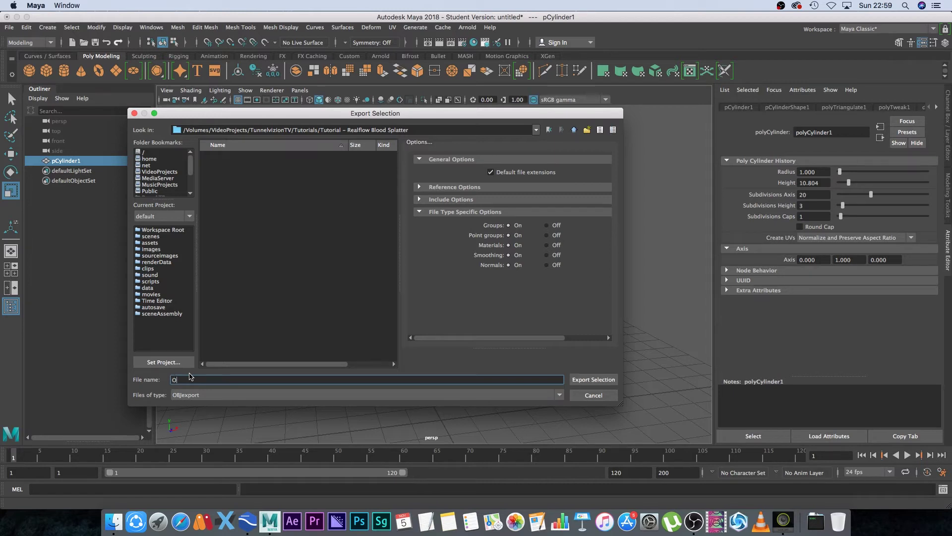
{"action": "type", "text": "bject"}
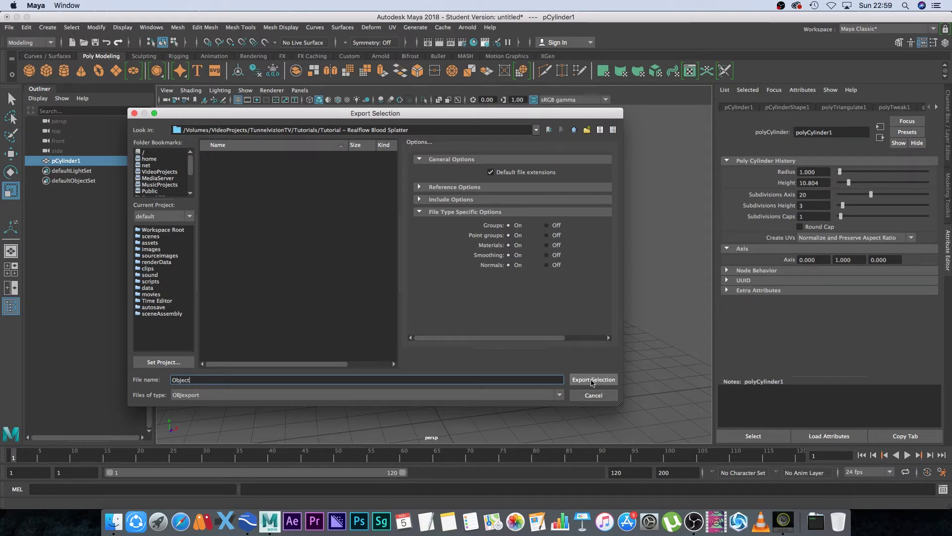
{"action": "left_click", "coordinate": [594, 380]}
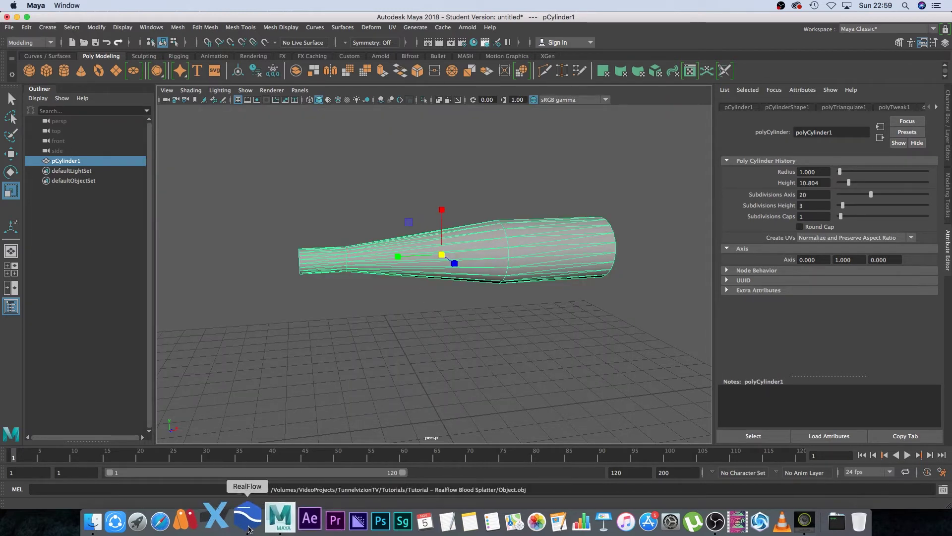
- Switch to RealFlow, discard the current scene and create a new project named BloodSplat
{"action": "left_click", "coordinate": [247, 521]}
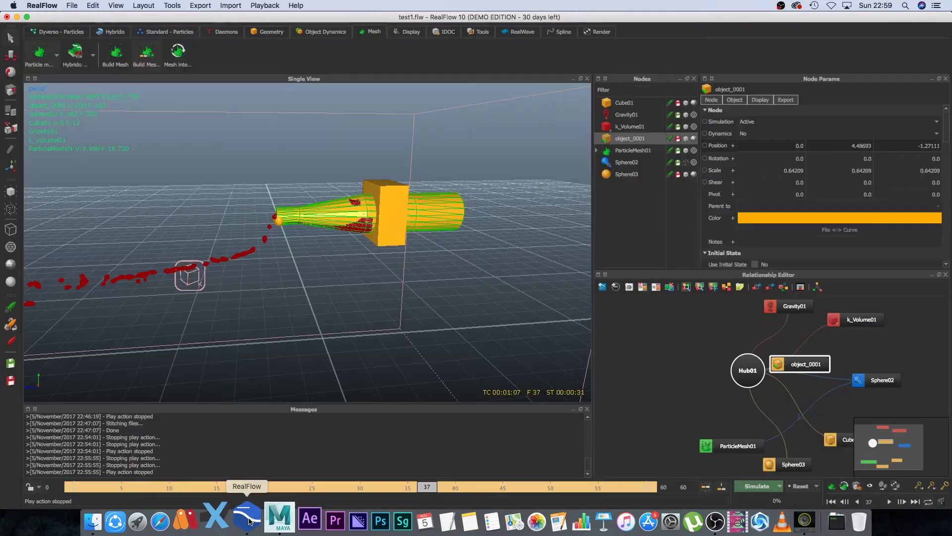
{"action": "left_click", "coordinate": [72, 6]}
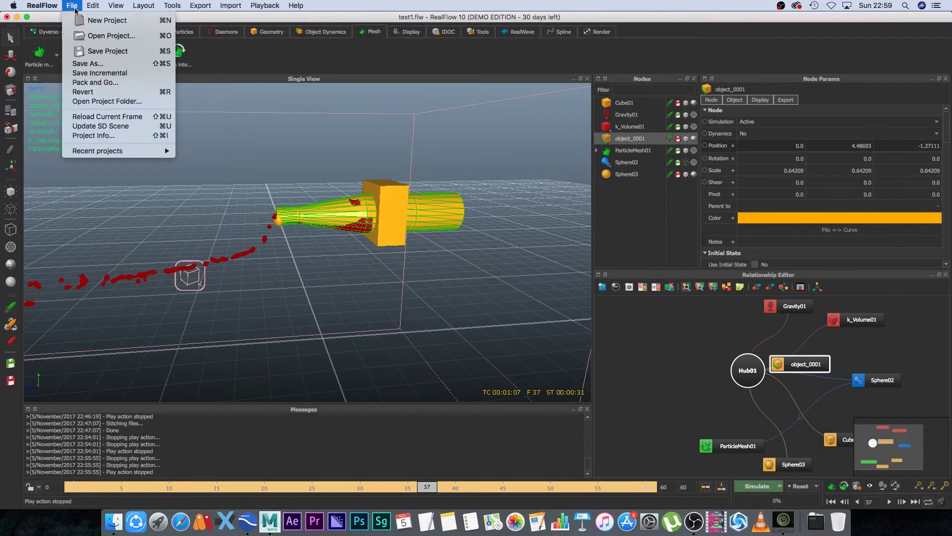
{"action": "left_click", "coordinate": [99, 21]}
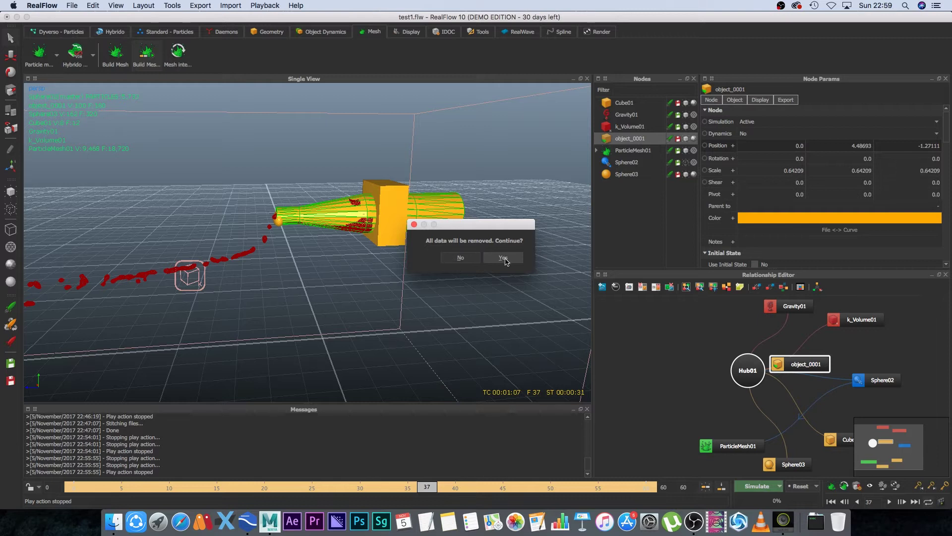
{"action": "left_click", "coordinate": [504, 259]}
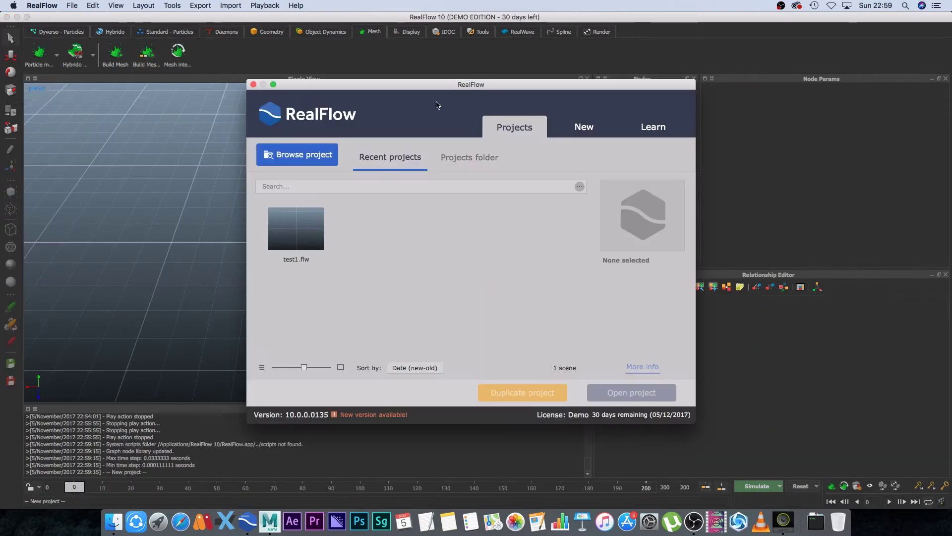
{"action": "left_click", "coordinate": [583, 127]}
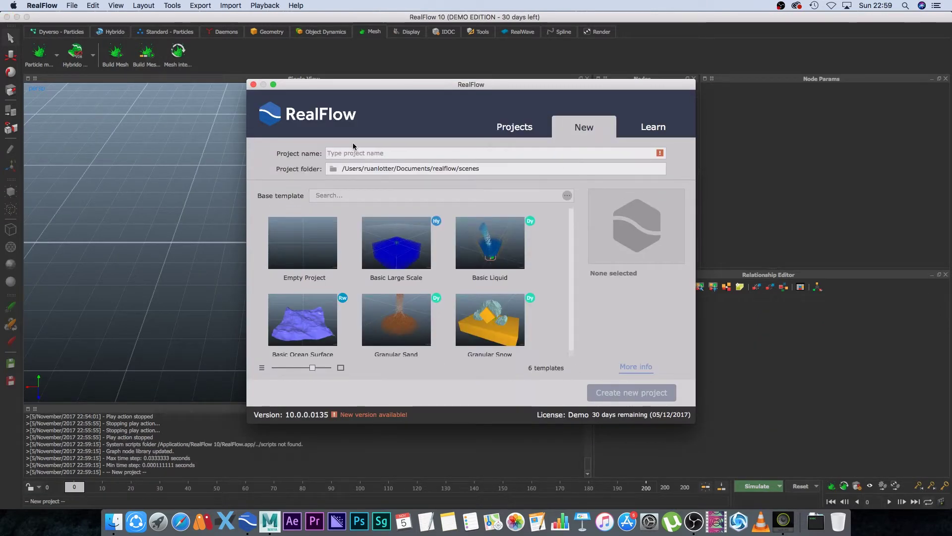
{"action": "type", "text": "BloodSplat"}
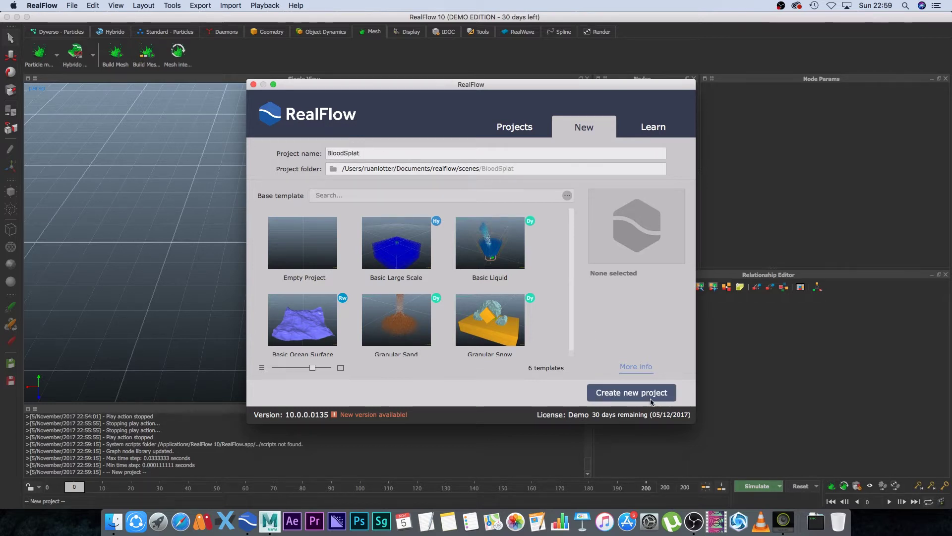
{"action": "left_click", "coordinate": [636, 393]}
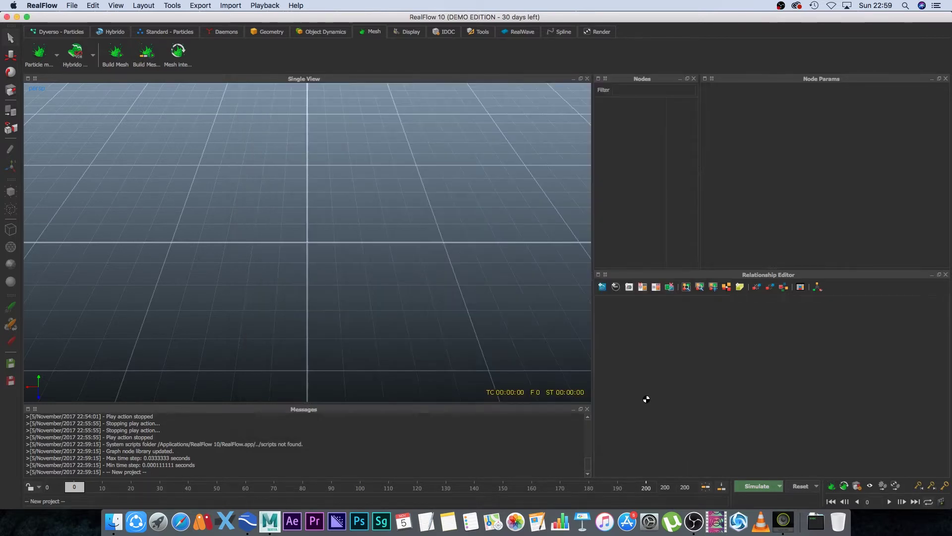
- Add a k Volume daemon and raise it above the grid to about Y 8.09
{"action": "left_click_drag", "start_coordinate": [364, 272], "coordinate": [355, 251], "text": "alt"}
{"action": "left_click", "coordinate": [224, 31]}
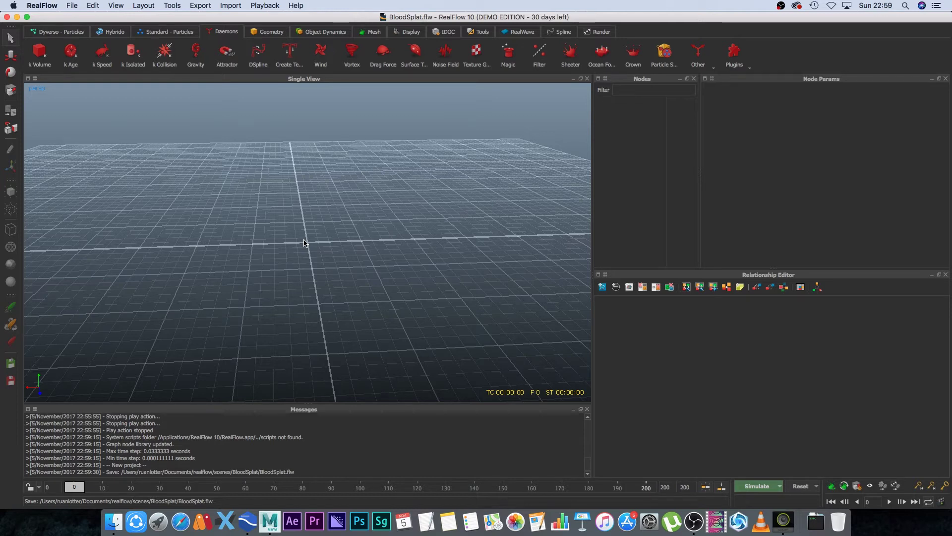
{"action": "left_click_drag", "start_coordinate": [415, 210], "coordinate": [374, 227], "text": "alt"}
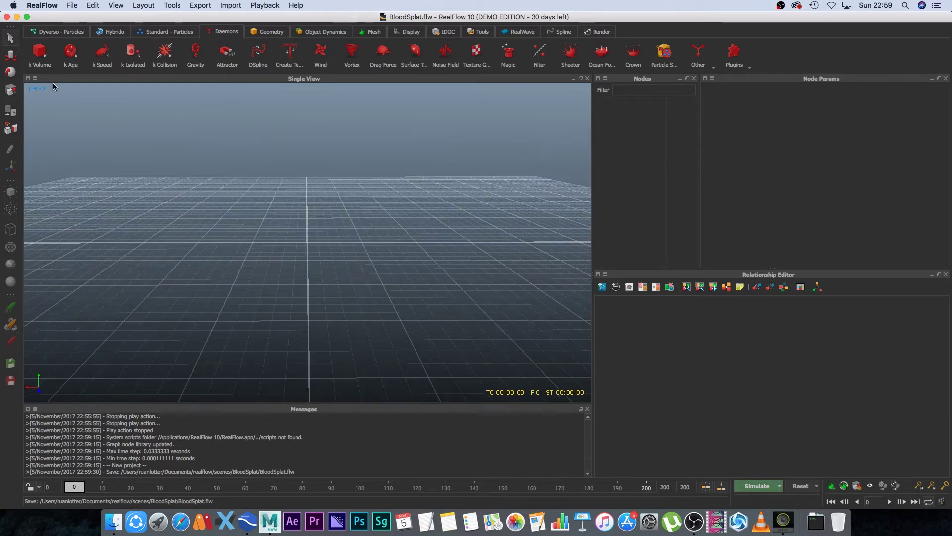
{"action": "left_click", "coordinate": [39, 51]}
{"action": "left_click_drag", "start_coordinate": [328, 244], "coordinate": [361, 209], "text": "alt"}
{"action": "left_click_drag", "start_coordinate": [397, 260], "coordinate": [379, 246], "text": "alt"}
{"action": "key", "text": "w"}
{"action": "left_click_drag", "start_coordinate": [307, 203], "coordinate": [299, 100]}
{"action": "left_click_drag", "start_coordinate": [311, 218], "coordinate": [372, 276], "text": "alt"}
{"action": "right_click_drag", "start_coordinate": [372, 276], "coordinate": [351, 293], "text": "alt"}
{"action": "left_click_drag", "start_coordinate": [351, 293], "coordinate": [356, 299], "text": "alt"}
{"action": "right_click_drag", "start_coordinate": [364, 288], "coordinate": [328, 98], "text": "alt"}
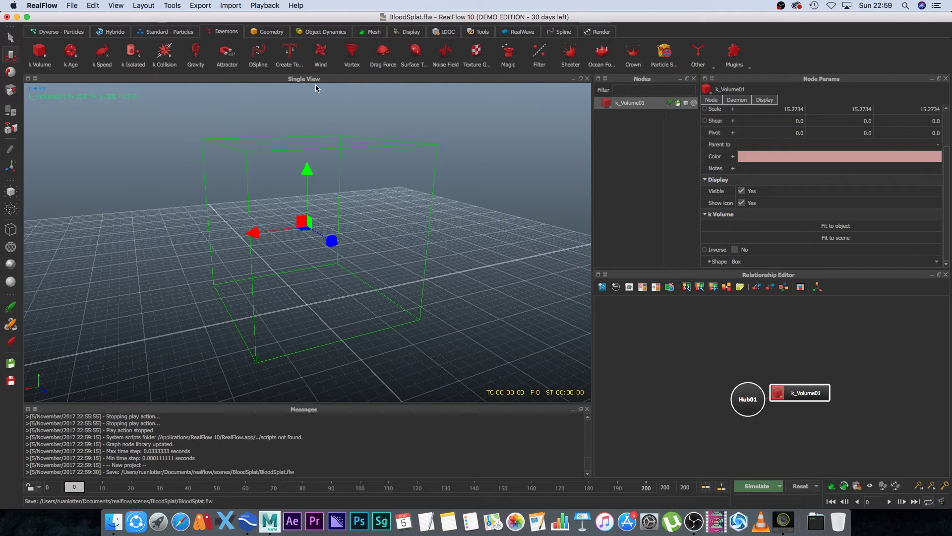
- Add a Gravity daemon and move it along X outside the volume box, to about X -19.22
{"action": "left_click", "coordinate": [196, 52]}
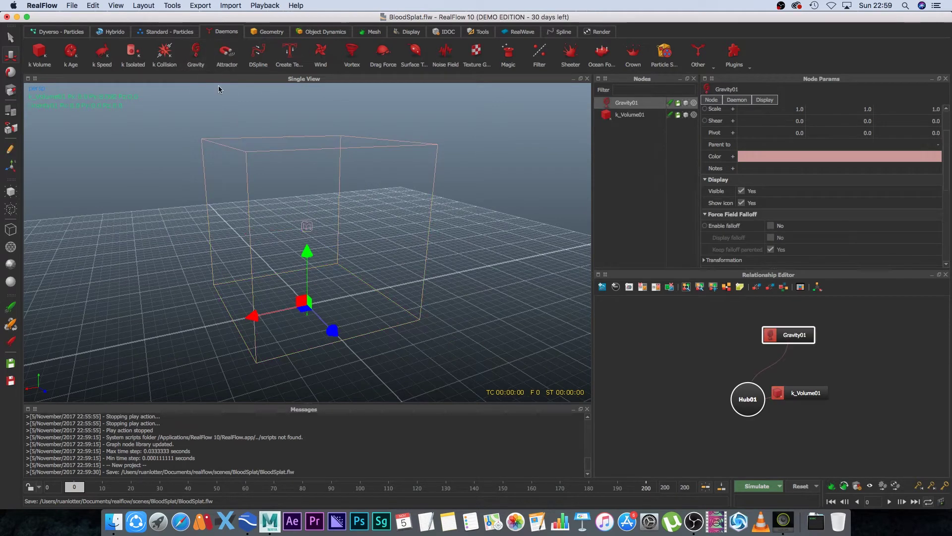
{"action": "left_click_drag", "start_coordinate": [253, 316], "coordinate": [405, 283]}
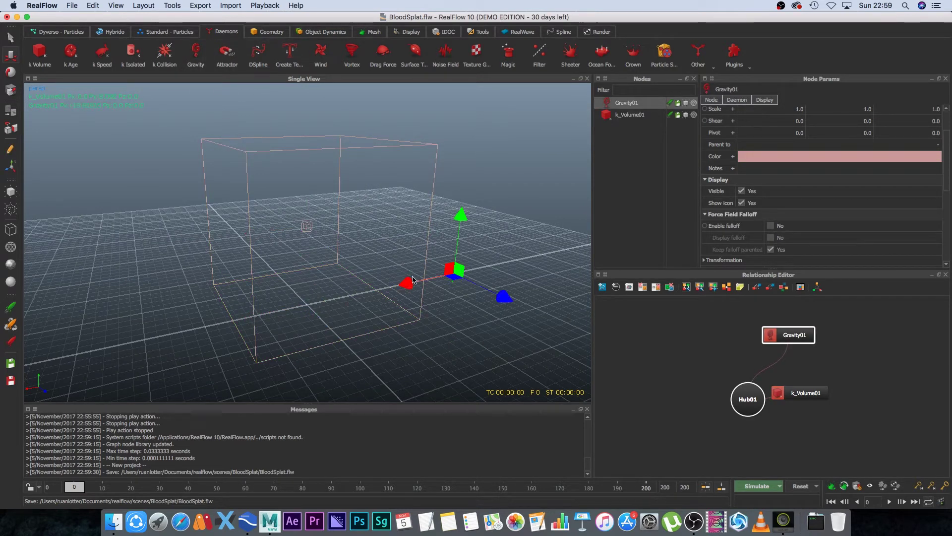
{"action": "left_click_drag", "start_coordinate": [437, 315], "coordinate": [410, 313], "text": "alt"}
{"action": "left_click", "coordinate": [492, 269]}
{"action": "left_click", "coordinate": [469, 290]}
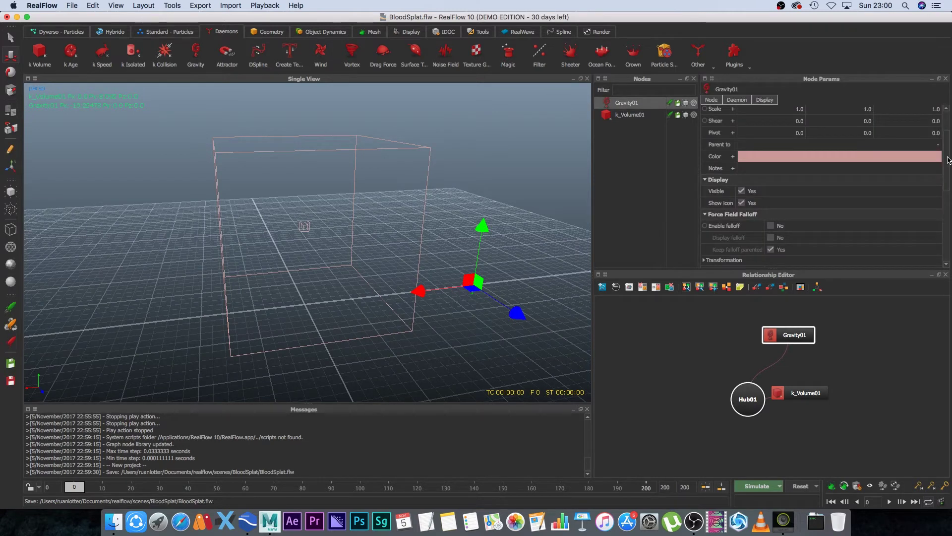
- Set the Gravity daemon's simulation to Inactive
{"action": "left_click_drag", "start_coordinate": [948, 159], "coordinate": [946, 139]}
{"action": "left_click", "coordinate": [774, 122]}
{"action": "left_click", "coordinate": [773, 134]}
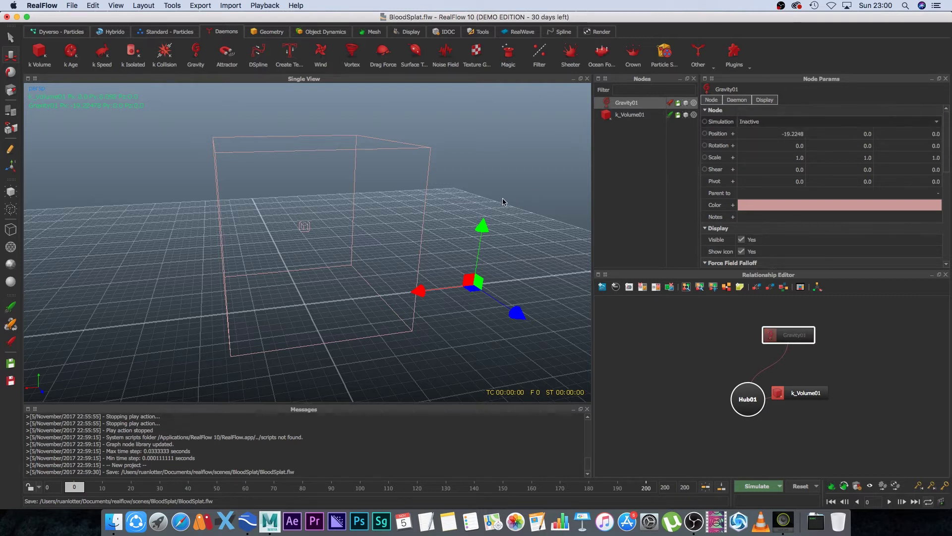
{"action": "left_click", "coordinate": [501, 199]}
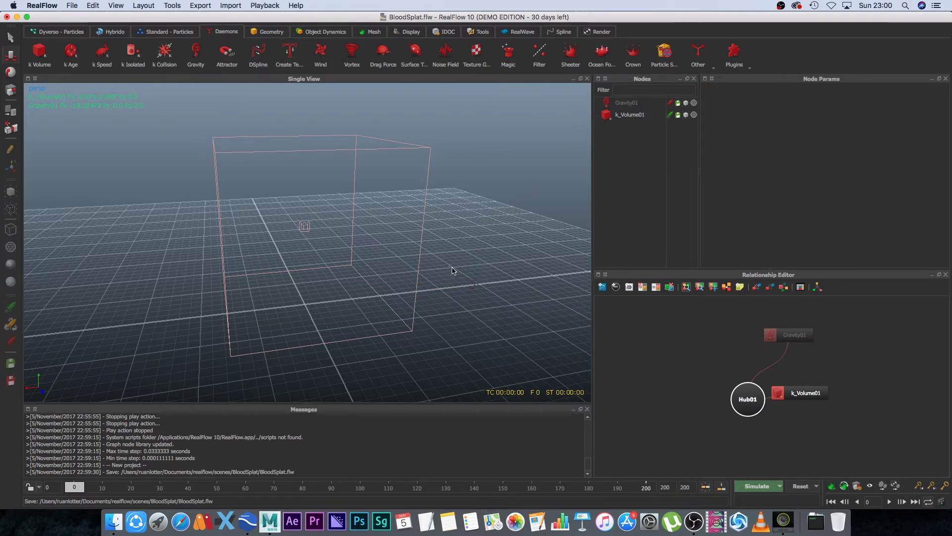
{"action": "left_click", "coordinate": [474, 283]}
{"action": "left_click_drag", "start_coordinate": [512, 177], "coordinate": [272, 148], "text": "alt"}
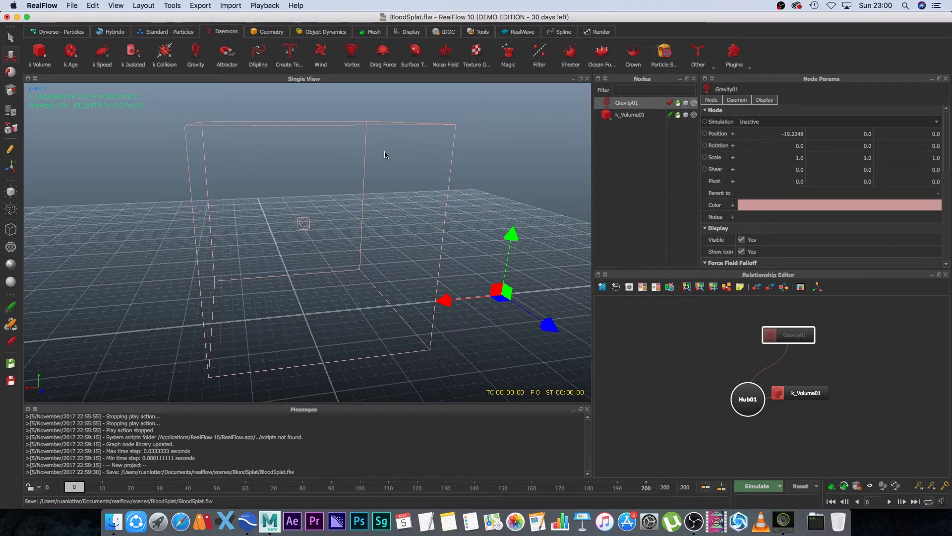
- Import Object.obj from the "Tutorial - Realflow Blood Splatter" folder into the scene
{"action": "left_click", "coordinate": [234, 7]}
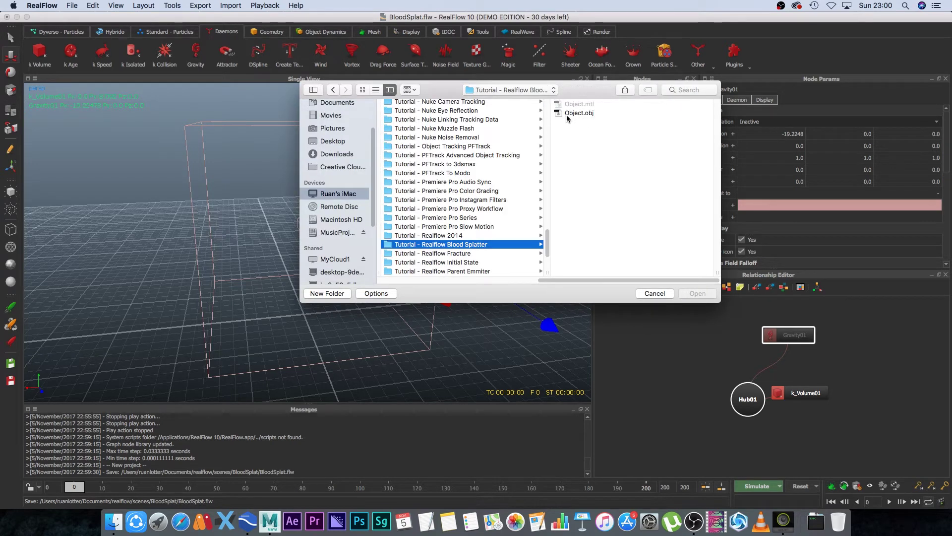
{"action": "left_click", "coordinate": [570, 114]}
{"action": "left_click_drag", "start_coordinate": [686, 162], "coordinate": [694, 189]}
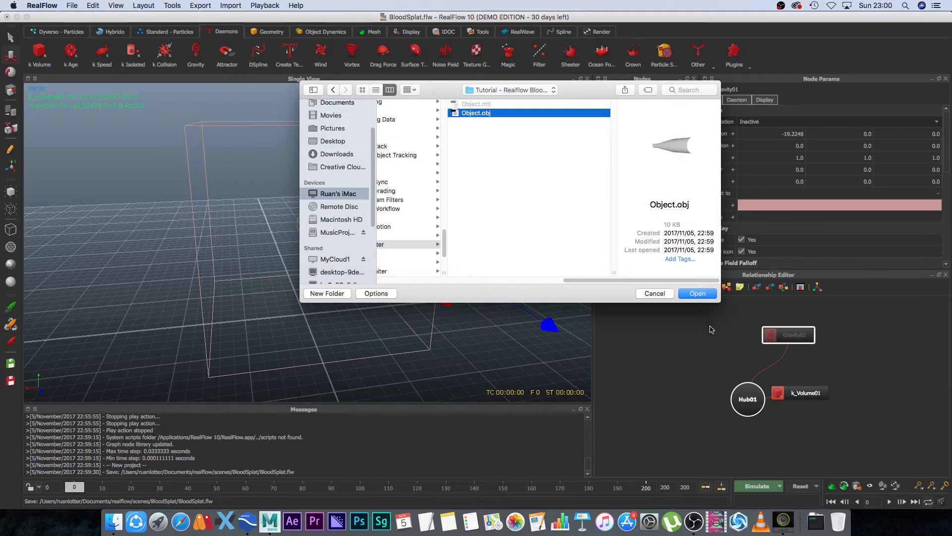
{"action": "left_click", "coordinate": [697, 294]}
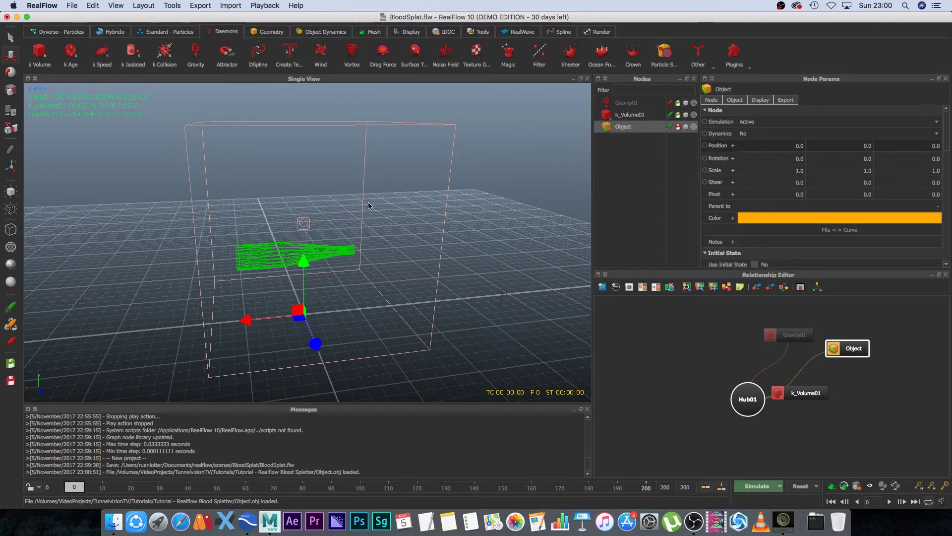
- Move the imported bottle to about X 3.42, Y 6.95 and scale it uniformly to about 0.77
{"action": "mouse_move", "coordinate": [378, 267]}
{"action": "left_mouse_down", "text": "alt"}
{"action": "mouse_move", "coordinate": [500, 272]}
{"action": "mouse_move", "coordinate": [429, 279]}
{"action": "mouse_move", "coordinate": [391, 259]}
{"action": "left_mouse_up", "text": "alt"}
{"action": "left_click_drag", "start_coordinate": [306, 303], "coordinate": [297, 316]}
{"action": "key", "text": "w"}
{"action": "left_click_drag", "start_coordinate": [310, 248], "coordinate": [299, 197]}
{"action": "left_click_drag", "start_coordinate": [358, 228], "coordinate": [389, 230]}
{"action": "left_click_drag", "start_coordinate": [414, 271], "coordinate": [348, 272], "text": "alt"}
{"action": "key", "text": "r"}
{"action": "left_click_drag", "start_coordinate": [373, 254], "coordinate": [409, 255]}
{"action": "key", "text": "w"}
{"action": "mouse_move", "coordinate": [416, 298]}
{"action": "right_mouse_down", "text": "alt"}
{"action": "mouse_move", "coordinate": [406, 255]}
{"action": "mouse_move", "coordinate": [408, 281]}
{"action": "right_mouse_up", "text": "alt"}
{"action": "mouse_move", "coordinate": [408, 281]}
{"action": "left_mouse_down", "text": "alt"}
{"action": "mouse_move", "coordinate": [393, 283]}
{"action": "mouse_move", "coordinate": [397, 291]}
{"action": "left_mouse_up", "text": "alt"}
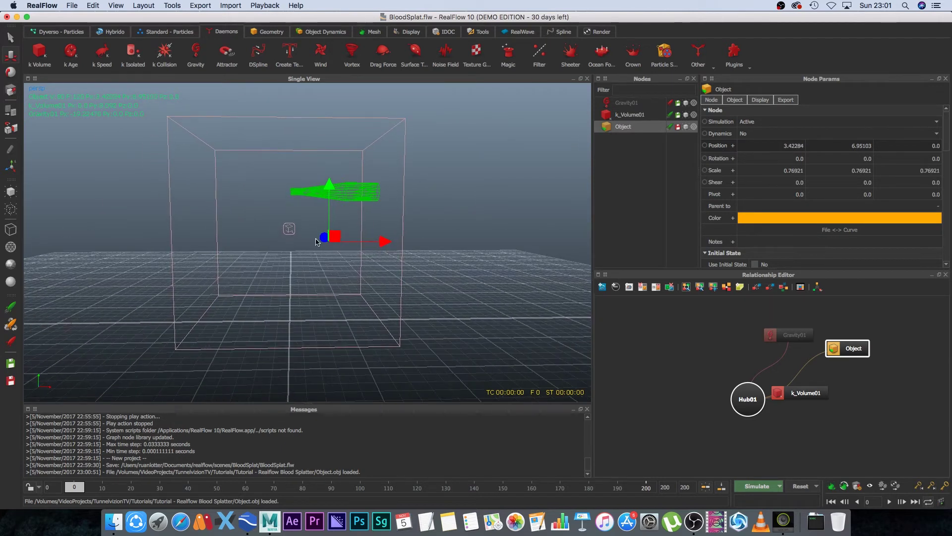
- Stretch the k Volume box along X into a long, wide box around the bottle
{"action": "left_click", "coordinate": [167, 211]}
{"action": "key", "text": "r"}
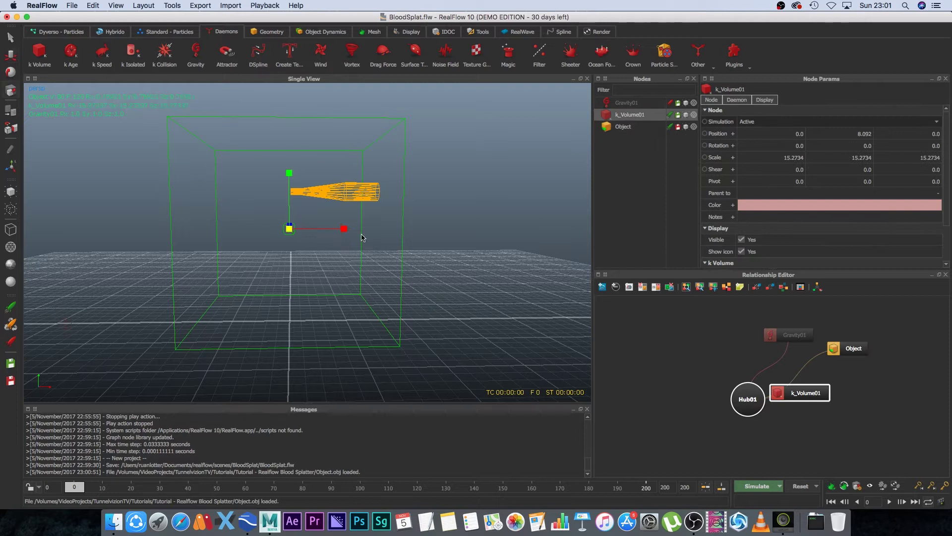
{"action": "left_click_drag", "start_coordinate": [344, 229], "coordinate": [542, 234]}
{"action": "key", "text": "w"}
- Move the bottle along X to sit inside the volume box near one end
{"action": "left_click", "coordinate": [356, 194]}
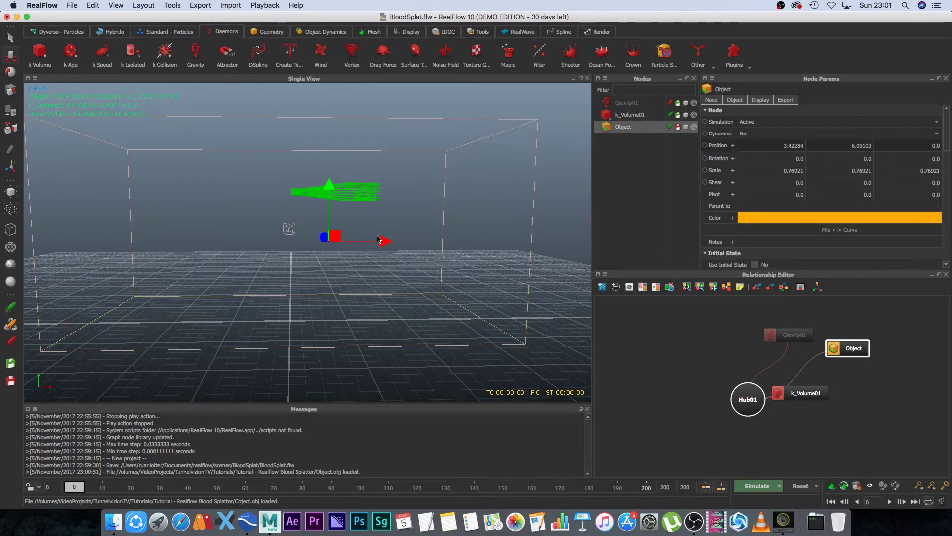
{"action": "left_click_drag", "start_coordinate": [382, 240], "coordinate": [472, 241]}
{"action": "mouse_move", "coordinate": [462, 281]}
{"action": "left_mouse_down", "text": "alt"}
{"action": "mouse_move", "coordinate": [434, 285]}
{"action": "mouse_move", "coordinate": [444, 283]}
{"action": "left_mouse_up", "text": "alt"}
{"action": "left_click_drag", "start_coordinate": [482, 251], "coordinate": [399, 253]}
{"action": "key", "text": "r"}
{"action": "key", "text": "w"}
{"action": "left_click", "coordinate": [431, 248]}
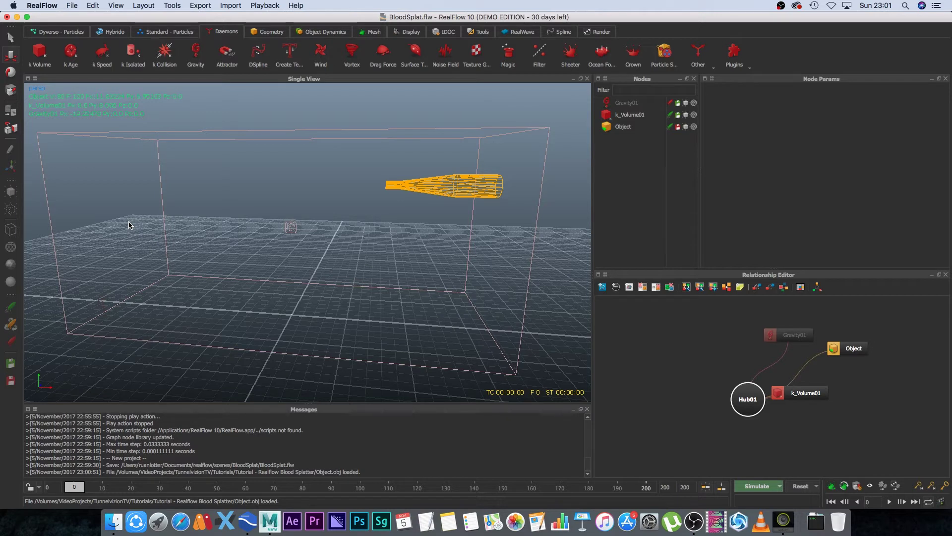
- Add a cube, scale it into a thin wall panel about 0.72 × 9.27 × 18.23, and display it shaded
{"action": "left_click", "coordinate": [268, 32]}
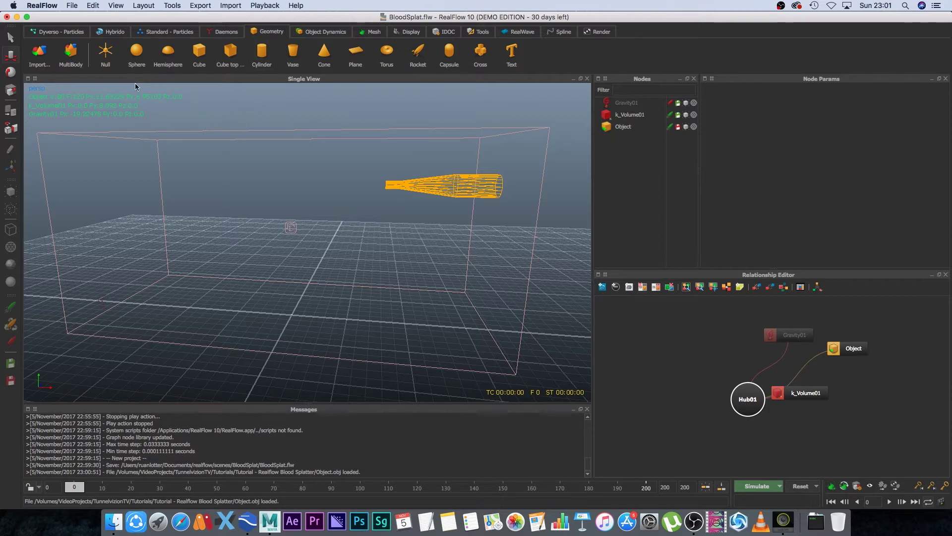
{"action": "left_click", "coordinate": [198, 52]}
{"action": "left_click_drag", "start_coordinate": [294, 261], "coordinate": [283, 144]}
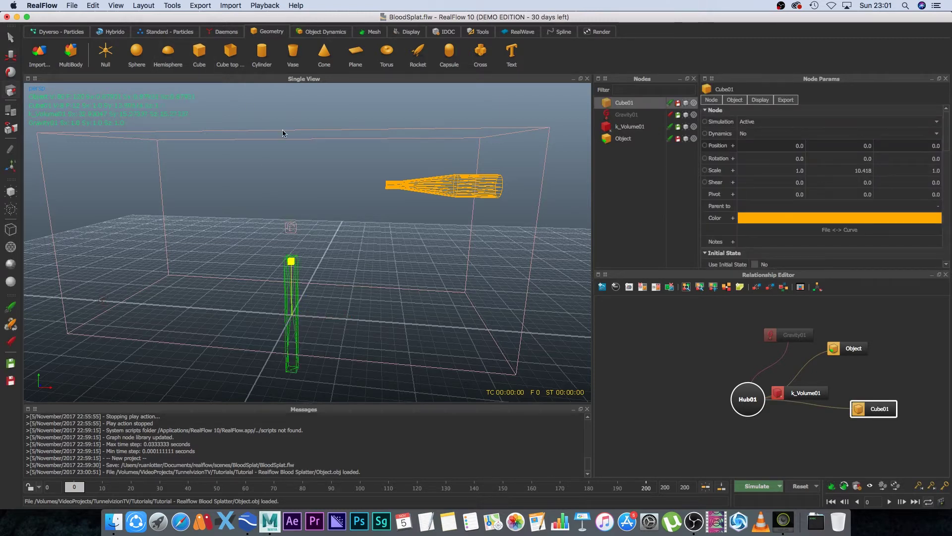
{"action": "mouse_move", "coordinate": [292, 315]}
{"action": "left_mouse_down"}
{"action": "mouse_move", "coordinate": [263, 327]}
{"action": "mouse_move", "coordinate": [286, 299]}
{"action": "left_mouse_up"}
{"action": "left_click_drag", "start_coordinate": [408, 299], "coordinate": [31, 214], "text": "alt"}
{"action": "left_click", "coordinate": [11, 265]}
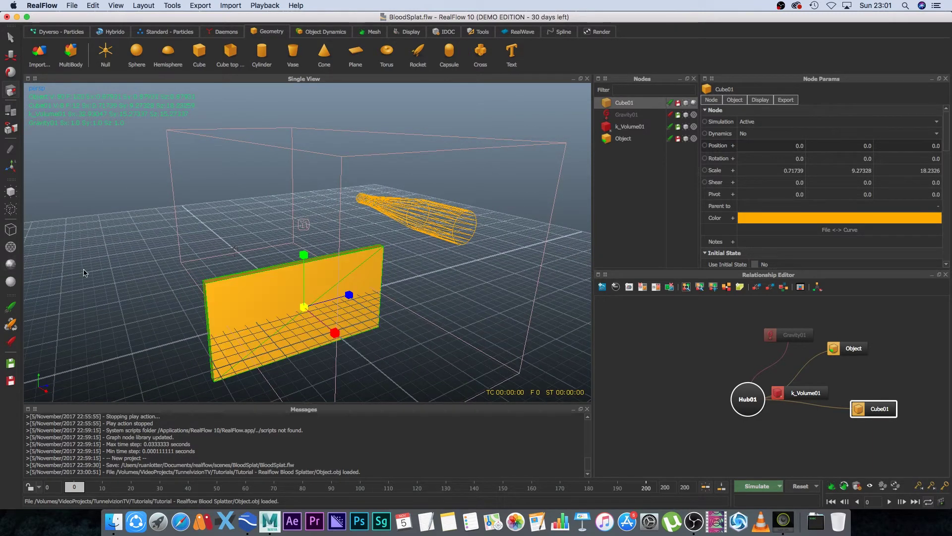
- Move the wall panel to about X -10.29, Y 8.09 facing the bottle neck, and enlarge it to about 12.29 high and 20.50 deep
{"action": "key", "text": "w"}
{"action": "left_click_drag", "start_coordinate": [304, 256], "coordinate": [308, 167]}
{"action": "left_click_drag", "start_coordinate": [372, 274], "coordinate": [430, 263], "text": "alt"}
{"action": "left_click_drag", "start_coordinate": [342, 229], "coordinate": [228, 227]}
{"action": "key", "text": "e"}
{"action": "key", "text": "r"}
{"action": "left_click_drag", "start_coordinate": [171, 164], "coordinate": [176, 147]}
{"action": "left_click_drag", "start_coordinate": [201, 217], "coordinate": [207, 206]}
{"action": "mouse_move", "coordinate": [377, 122]}
{"action": "left_mouse_down", "text": "alt"}
{"action": "mouse_move", "coordinate": [342, 120]}
{"action": "mouse_move", "coordinate": [361, 120]}
{"action": "left_mouse_up", "text": "alt"}
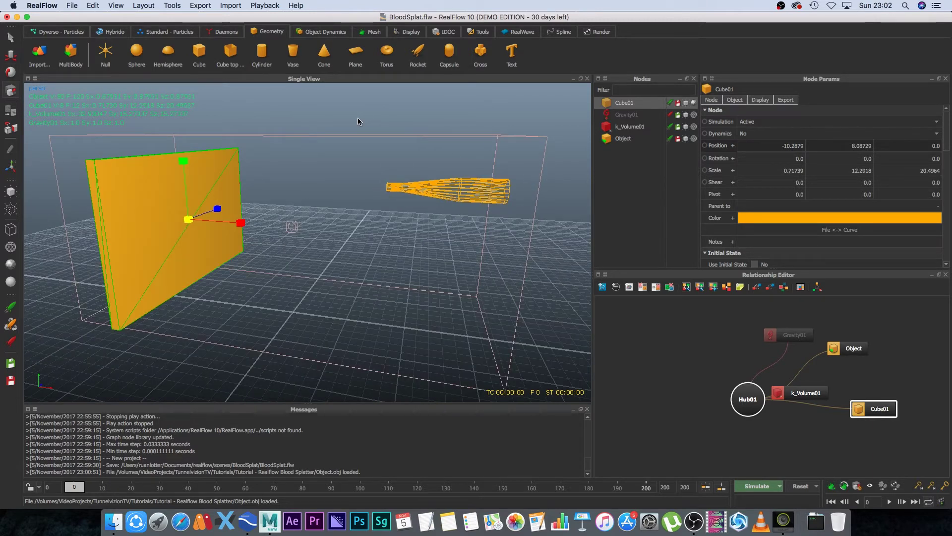
- Add a Sphere particle emitter scaled to about 0.56 and place it in the bottle at about X 14.50, Y 11.81, Z 0.07
{"action": "left_click", "coordinate": [164, 32]}
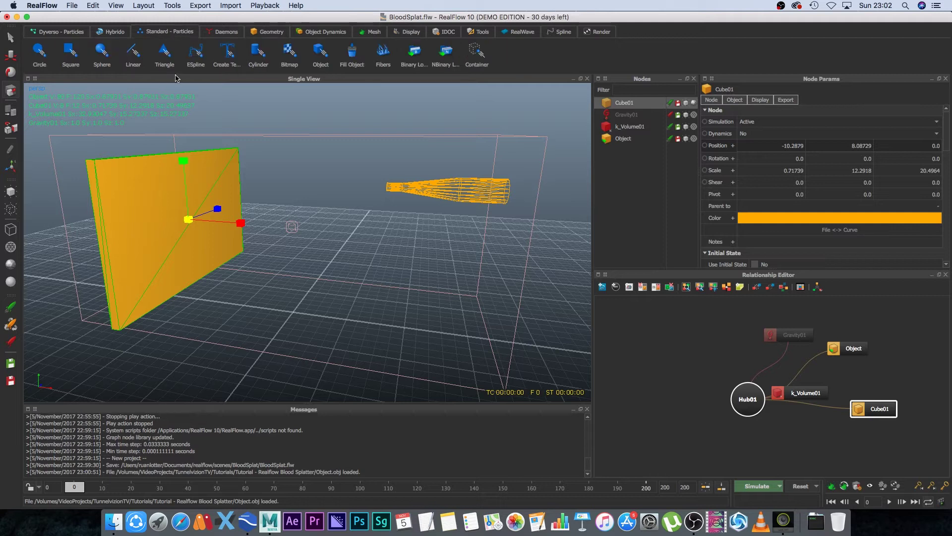
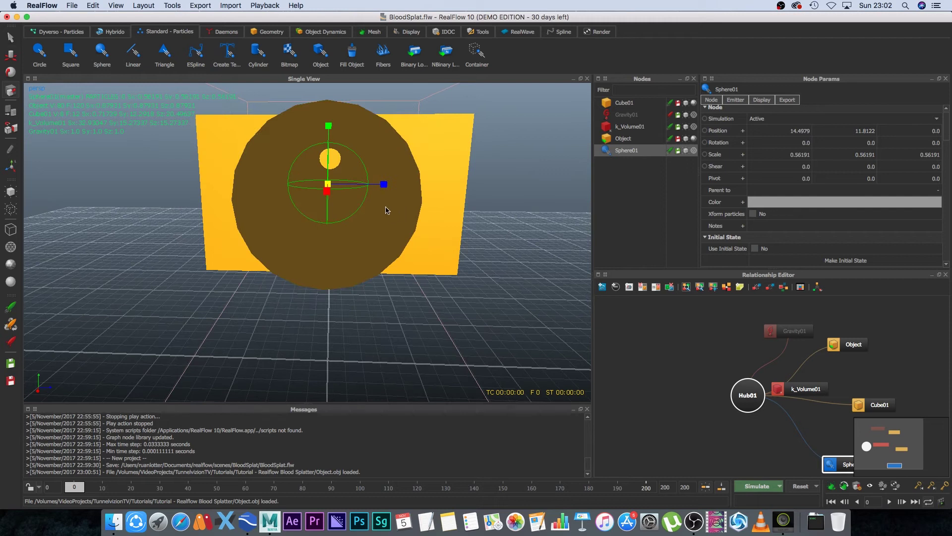
{"action": "left_click_drag", "start_coordinate": [386, 184], "coordinate": [388, 185]}
{"action": "left_click_drag", "start_coordinate": [406, 229], "coordinate": [411, 231], "text": "alt"}
{"action": "left_click_drag", "start_coordinate": [396, 270], "coordinate": [393, 280], "text": "alt"}
{"action": "right_click_drag", "start_coordinate": [392, 279], "coordinate": [411, 264], "text": "alt"}
{"action": "left_click_drag", "start_coordinate": [410, 267], "coordinate": [374, 272], "text": "alt"}
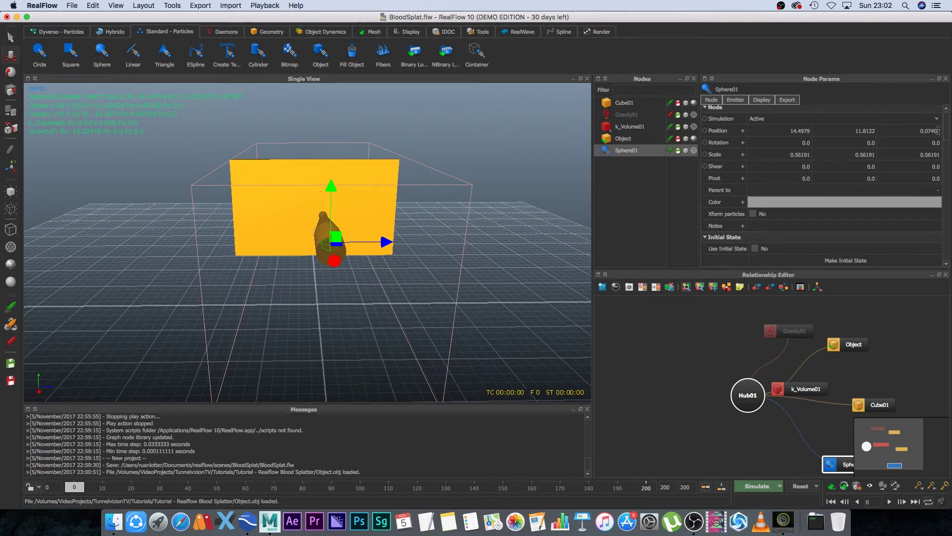
- Change the sphere emitter's particle resolution and set its speed to 0.5
{"action": "left_click_drag", "start_coordinate": [945, 128], "coordinate": [949, 150]}
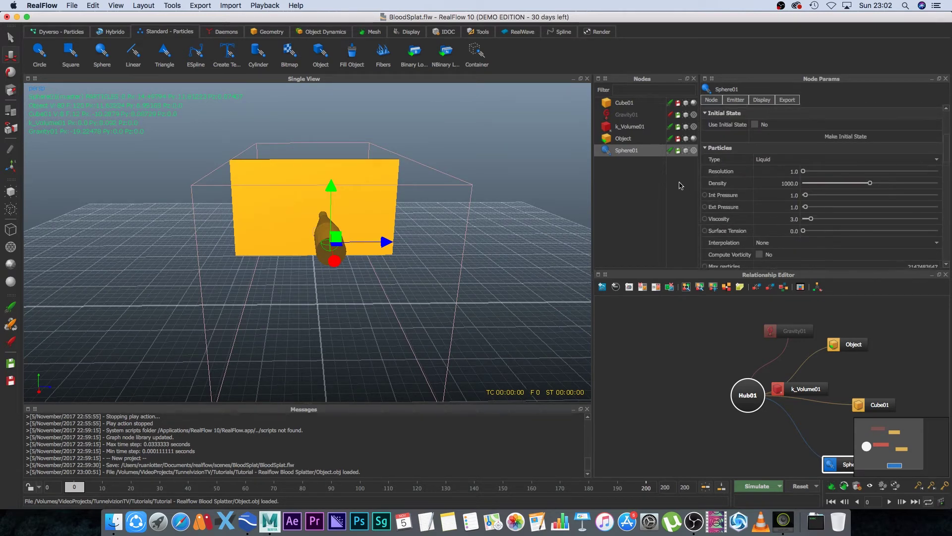
{"action": "double_click", "coordinate": [795, 171]}
{"action": "key", "text": "Return"}
{"action": "left_click_drag", "start_coordinate": [946, 156], "coordinate": [935, 234]}
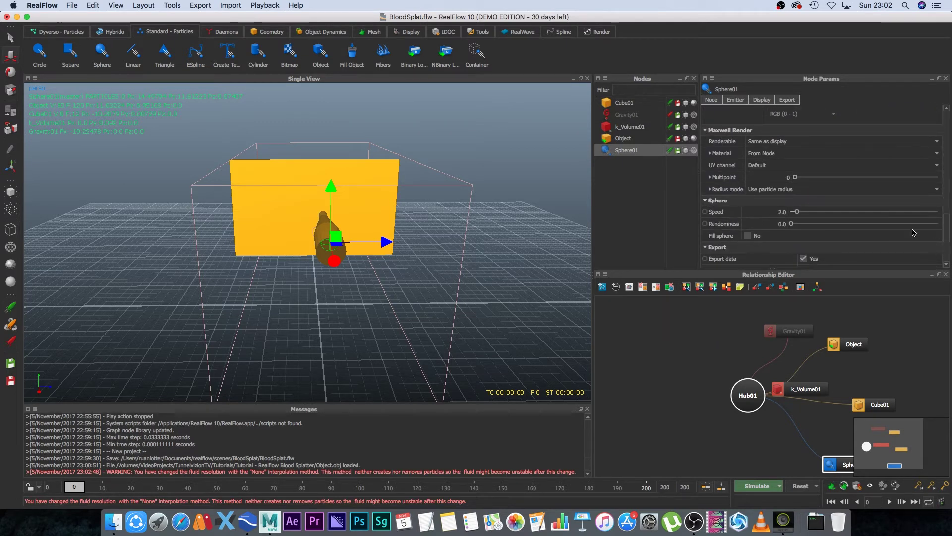
{"action": "double_click", "coordinate": [783, 212]}
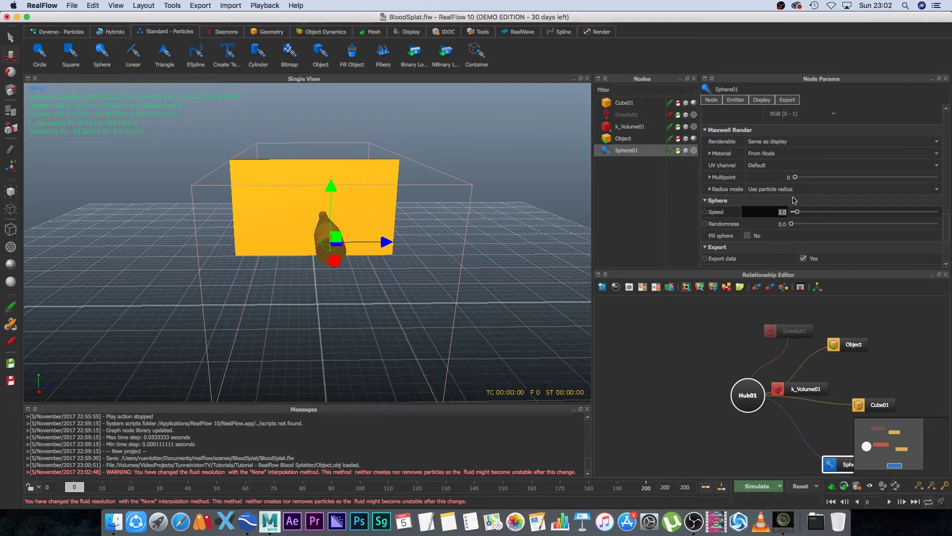
{"action": "key", "text": "Return"}
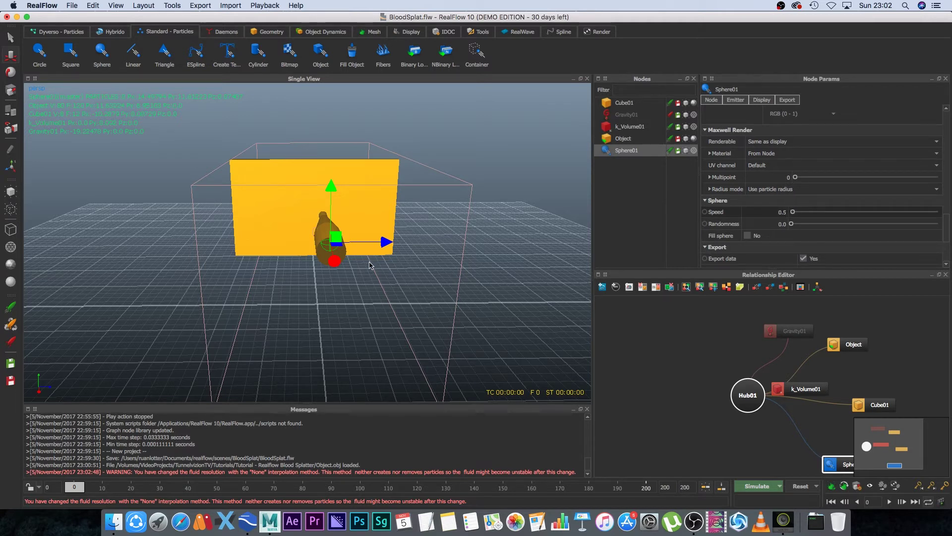
{"action": "scroll", "coordinate": [369, 264], "scroll_direction": "up", "scroll_amount": 6}
{"action": "left_click_drag", "start_coordinate": [448, 295], "coordinate": [468, 296], "text": "alt"}
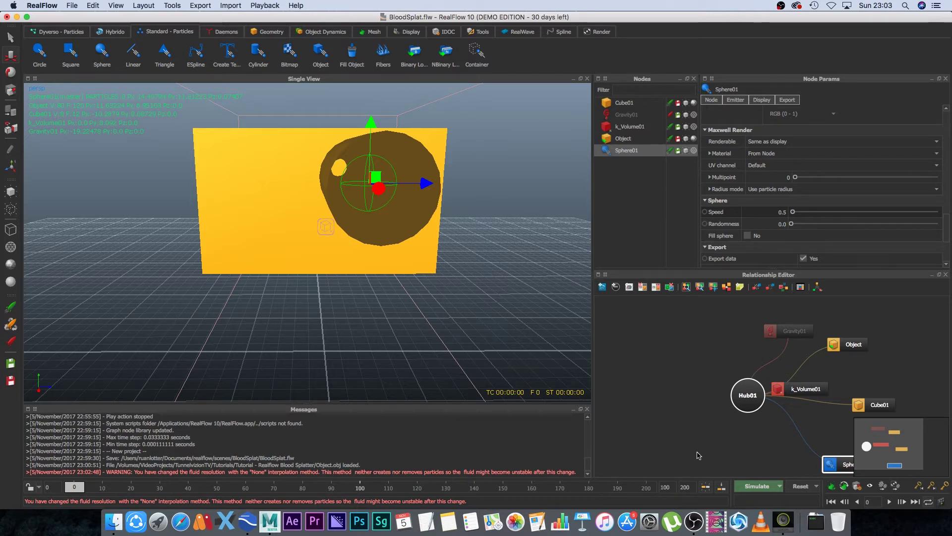
- Set the timeline's end frame to 100, start simulating the sphere emitter, and stop the simulation at frame 25
{"action": "left_click_drag", "start_coordinate": [692, 487], "coordinate": [663, 487]}
{"action": "type", "text": "100"}
{"action": "key", "text": "Return"}
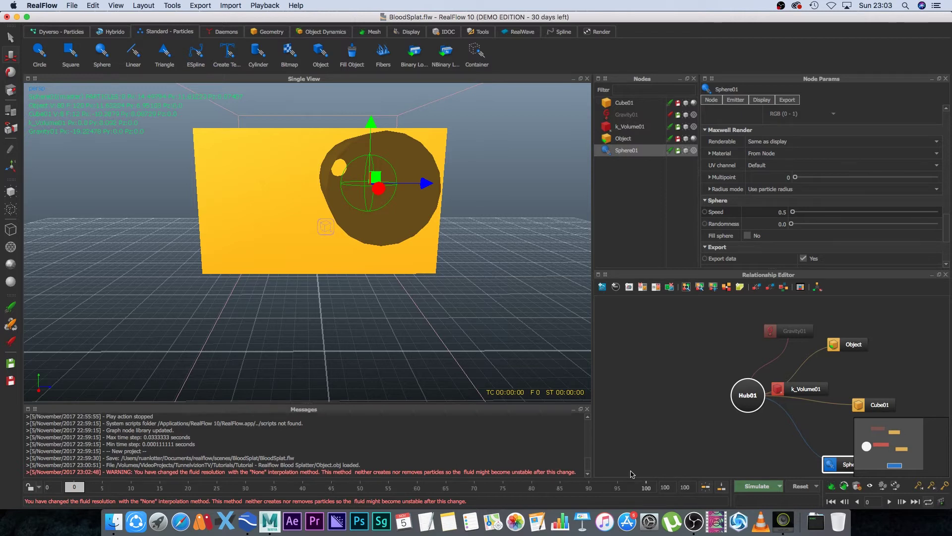
{"action": "left_click", "coordinate": [757, 487]}
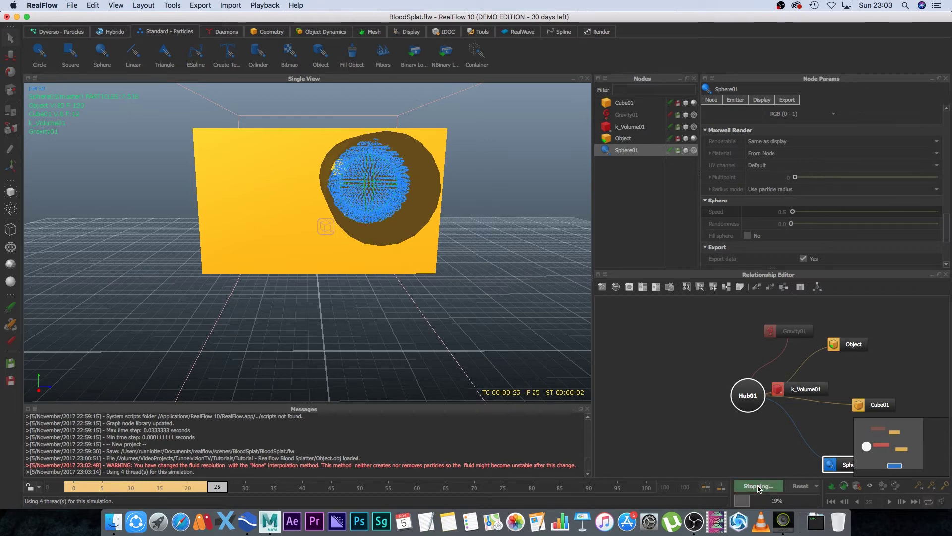
{"action": "left_click", "coordinate": [759, 488]}
{"action": "left_click_drag", "start_coordinate": [440, 304], "coordinate": [512, 198], "text": "alt"}
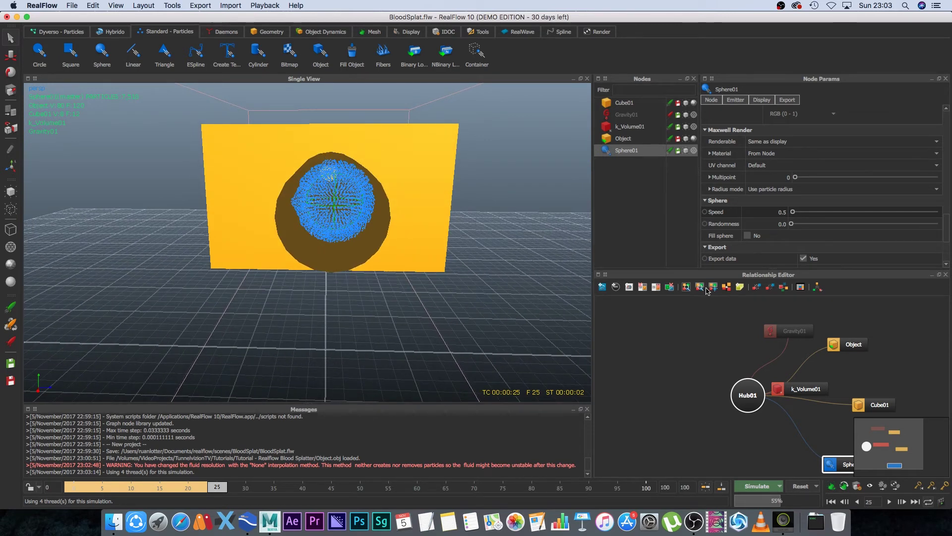
- Make the sphere emitter's current particles its initial state, enable Reset To Initial State, and reset the simulation
{"action": "left_click", "coordinate": [803, 486]}
{"action": "left_click_drag", "start_coordinate": [948, 128], "coordinate": [942, 232]}
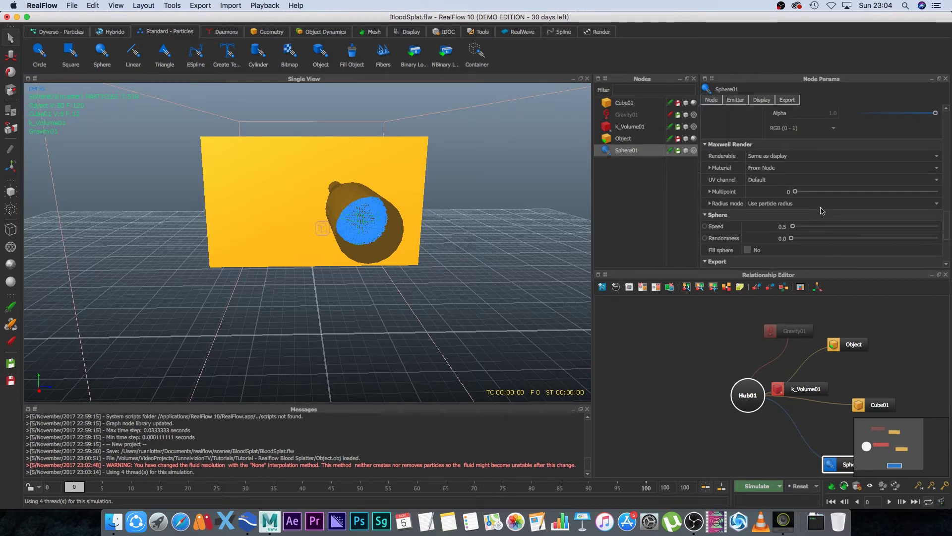
{"action": "left_click_drag", "start_coordinate": [797, 229], "coordinate": [789, 231]}
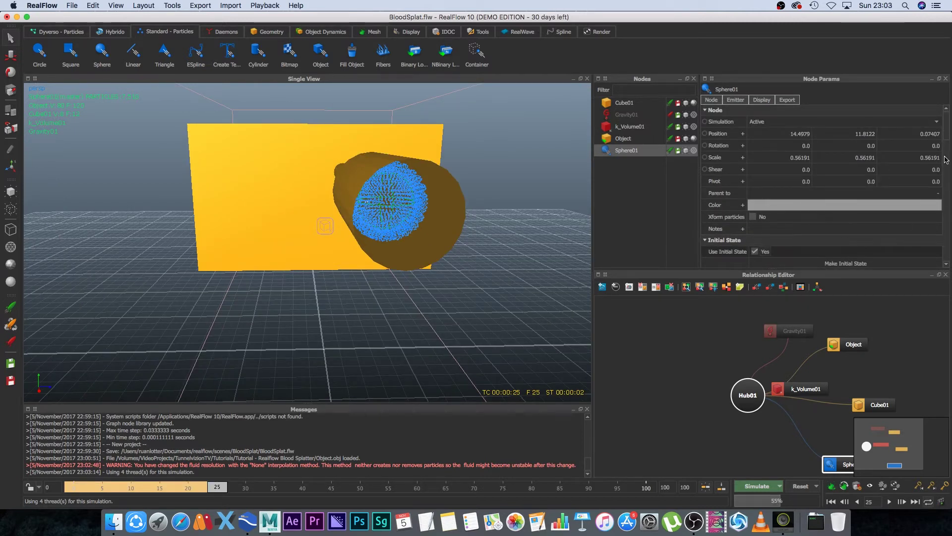
{"action": "scroll", "coordinate": [948, 139], "scroll_direction": "down", "scroll_amount": 2}
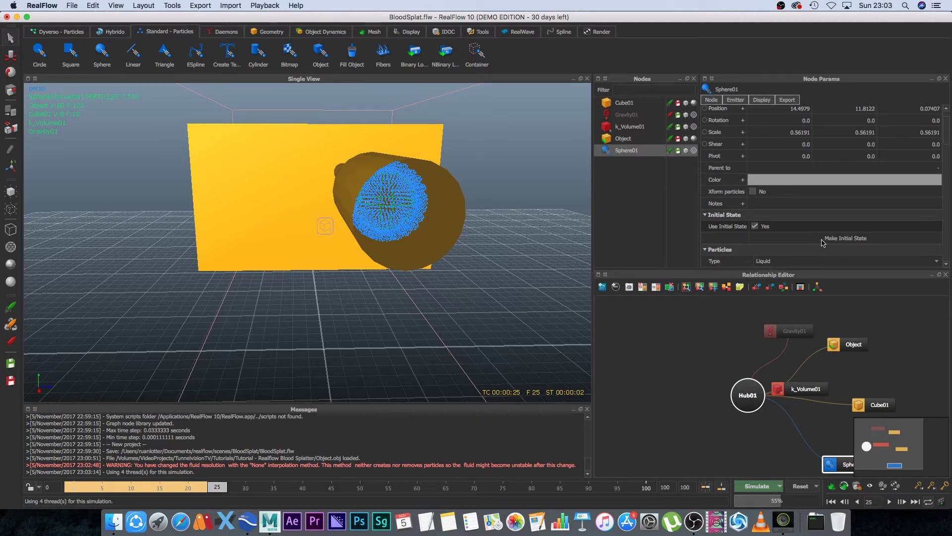
{"action": "left_click", "coordinate": [849, 240]}
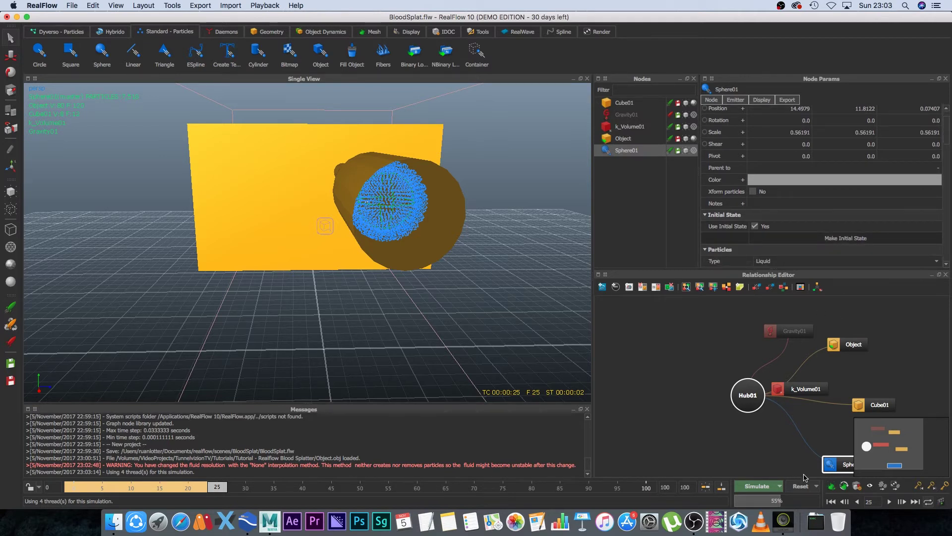
{"action": "left_click", "coordinate": [816, 486]}
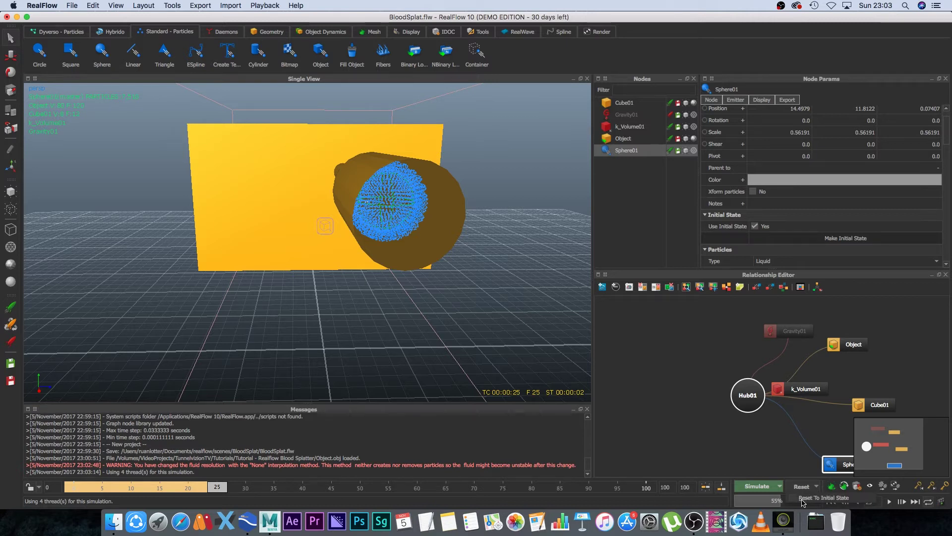
{"action": "left_click", "coordinate": [814, 498]}
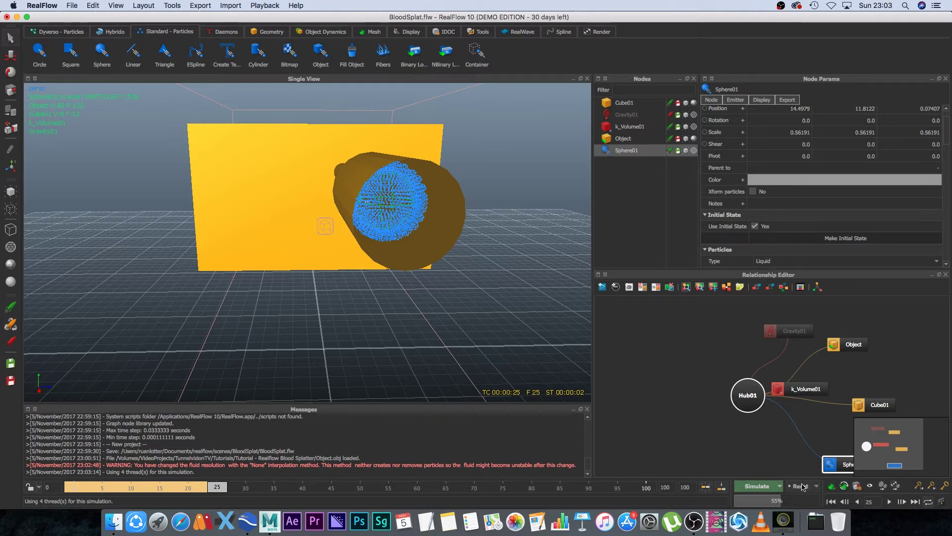
{"action": "left_click", "coordinate": [802, 488]}
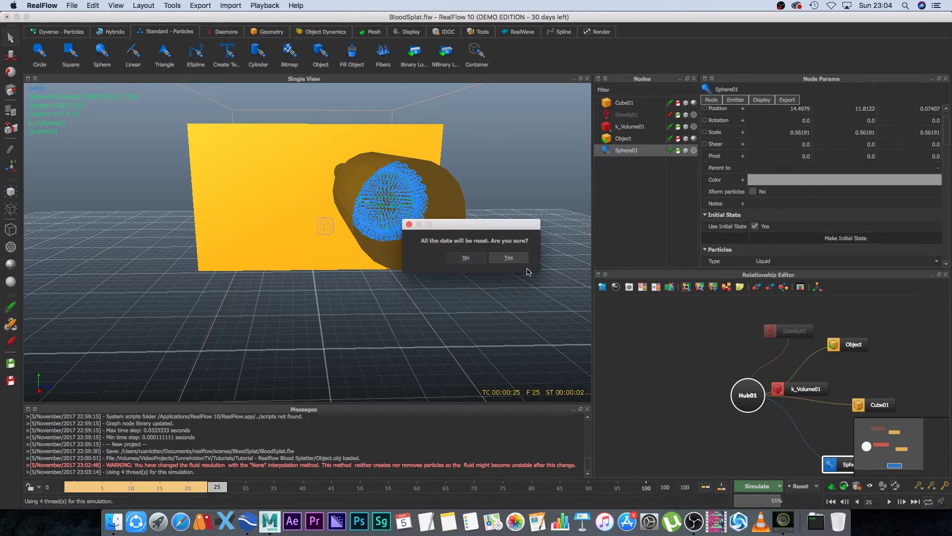
{"action": "left_click", "coordinate": [510, 258]}
- Add a cube around the bottle's rear at about X 14.57, Y 10.94, scale it to about 1.72 × 4.81 × 5.40, and display it shaded
{"action": "left_click_drag", "start_coordinate": [438, 324], "coordinate": [435, 294], "text": "alt"}
{"action": "left_click_drag", "start_coordinate": [429, 249], "coordinate": [496, 248], "text": "alt"}
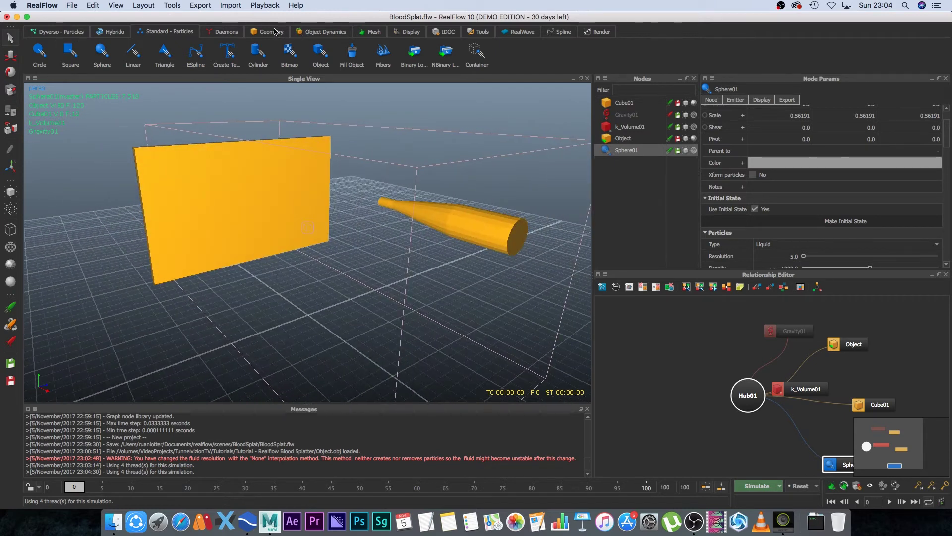
{"action": "left_click", "coordinate": [270, 31]}
{"action": "left_click", "coordinate": [199, 52]}
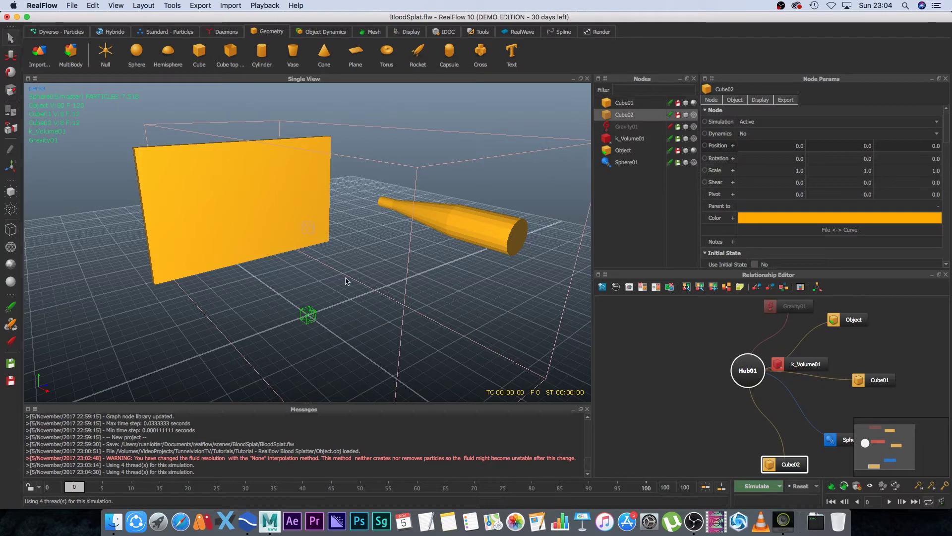
{"action": "left_click_drag", "start_coordinate": [317, 256], "coordinate": [314, 130]}
{"action": "left_click_drag", "start_coordinate": [325, 204], "coordinate": [569, 295]}
{"action": "key", "text": "r"}
{"action": "left_click_drag", "start_coordinate": [488, 185], "coordinate": [490, 132]}
{"action": "left_click_drag", "start_coordinate": [511, 233], "coordinate": [574, 211]}
{"action": "left_click_drag", "start_coordinate": [493, 193], "coordinate": [500, 190]}
{"action": "left_click_drag", "start_coordinate": [541, 266], "coordinate": [557, 275]}
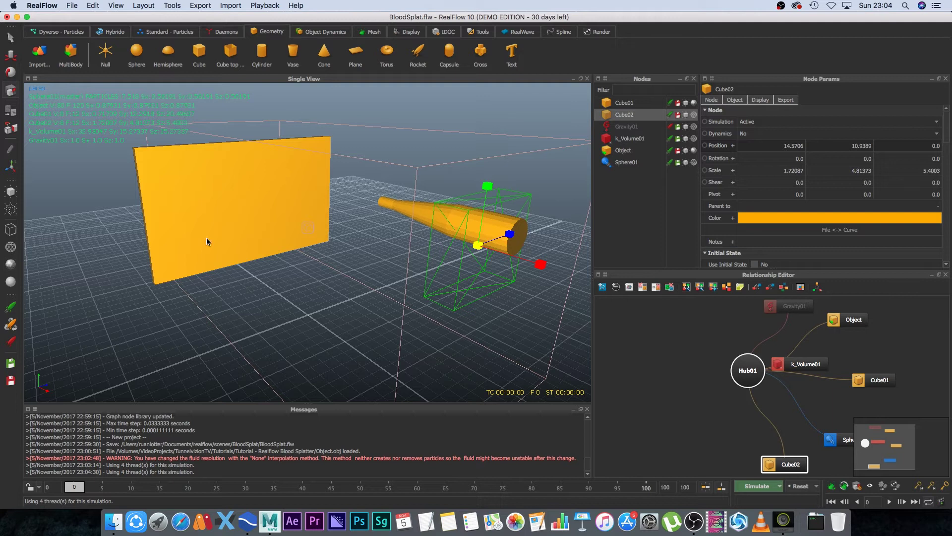
{"action": "left_click", "coordinate": [10, 263]}
- Move the new cube behind the bottle's open rear end, to about X 17.04, Y 11.86
{"action": "left_click_drag", "start_coordinate": [367, 311], "coordinate": [449, 265], "text": "alt"}
{"action": "key", "text": "w"}
{"action": "left_click_drag", "start_coordinate": [571, 232], "coordinate": [583, 235]}
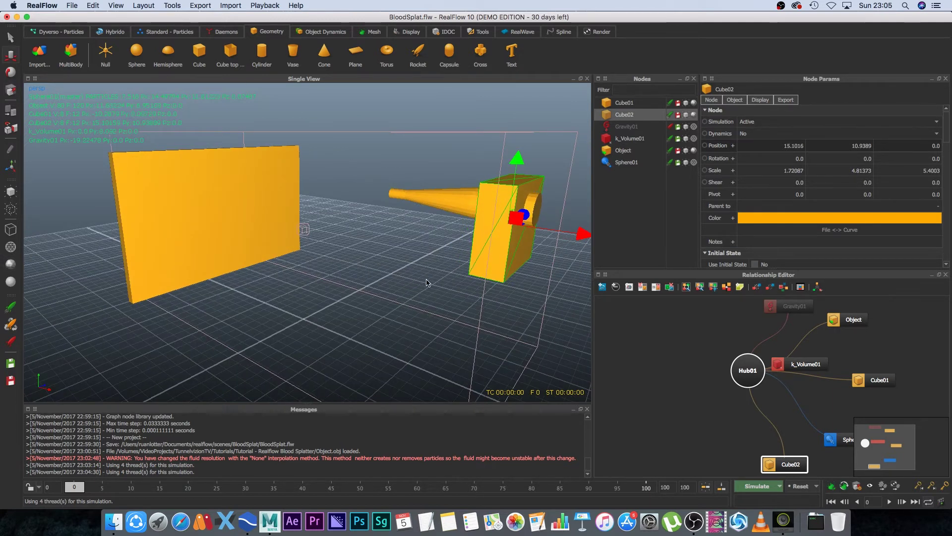
{"action": "right_click_drag", "start_coordinate": [427, 268], "coordinate": [420, 250], "text": "alt"}
{"action": "left_click_drag", "start_coordinate": [398, 276], "coordinate": [421, 281], "text": "alt"}
{"action": "middle_click_drag", "start_coordinate": [551, 239], "coordinate": [494, 237], "text": "alt"}
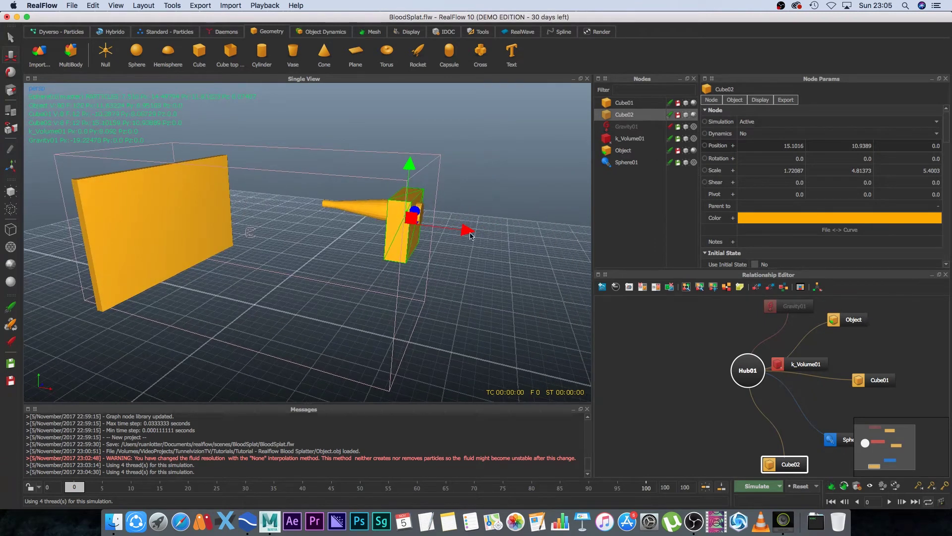
{"action": "left_click_drag", "start_coordinate": [471, 235], "coordinate": [496, 230]}
{"action": "scroll", "coordinate": [431, 241], "scroll_direction": "up", "scroll_amount": 6}
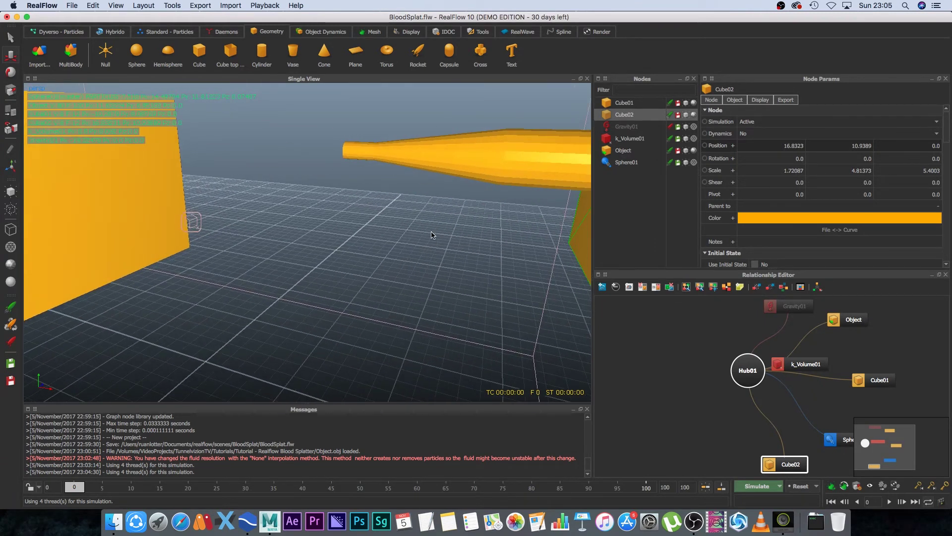
{"action": "middle_click_drag", "start_coordinate": [435, 239], "coordinate": [302, 275], "text": "alt"}
{"action": "left_click_drag", "start_coordinate": [302, 276], "coordinate": [482, 265], "text": "alt"}
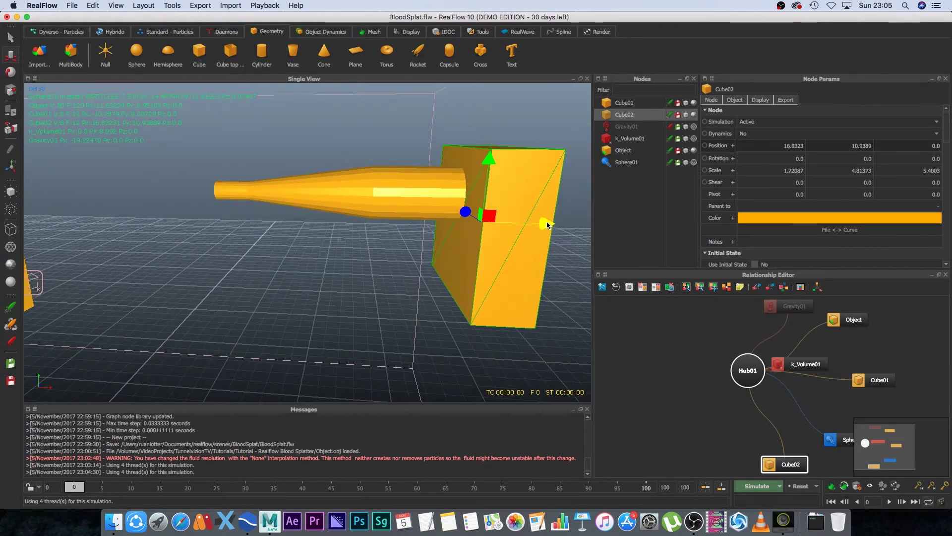
{"action": "mouse_move", "coordinate": [547, 223]}
{"action": "left_mouse_down"}
{"action": "mouse_move", "coordinate": [570, 218]}
{"action": "mouse_move", "coordinate": [556, 221]}
{"action": "left_mouse_up"}
{"action": "left_click_drag", "start_coordinate": [505, 161], "coordinate": [501, 127]}
{"action": "scroll", "coordinate": [397, 273], "scroll_direction": "down", "scroll_amount": 3}
{"action": "left_click_drag", "start_coordinate": [394, 272], "coordinate": [441, 260], "text": "alt"}
{"action": "mouse_move", "coordinate": [500, 207]}
{"action": "left_mouse_down"}
{"action": "mouse_move", "coordinate": [425, 206]}
{"action": "mouse_move", "coordinate": [520, 208]}
{"action": "mouse_move", "coordinate": [510, 210]}
{"action": "left_mouse_up"}
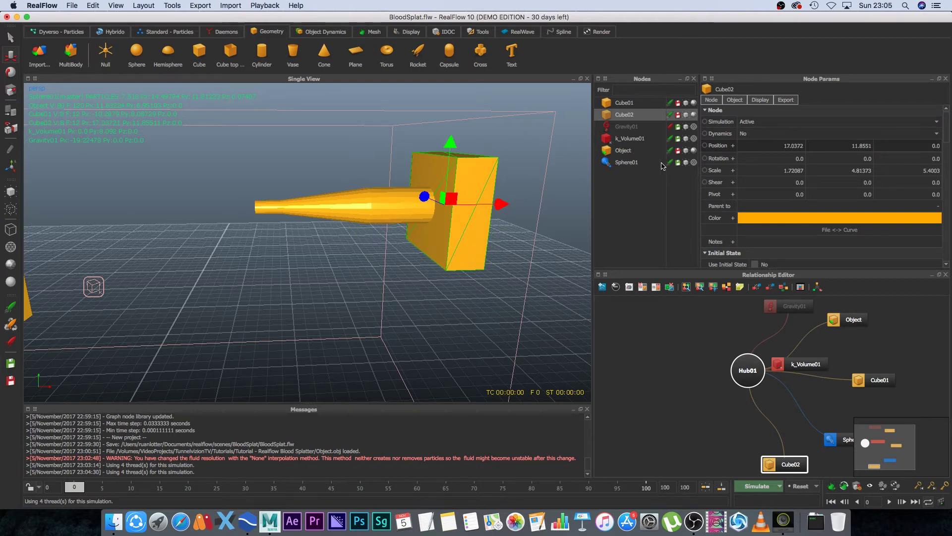
- Keyframe the rear cube's position at frame 0, and at frame 10 with the cube pushed forward to about X 13.12
{"action": "left_click", "coordinate": [705, 146]}
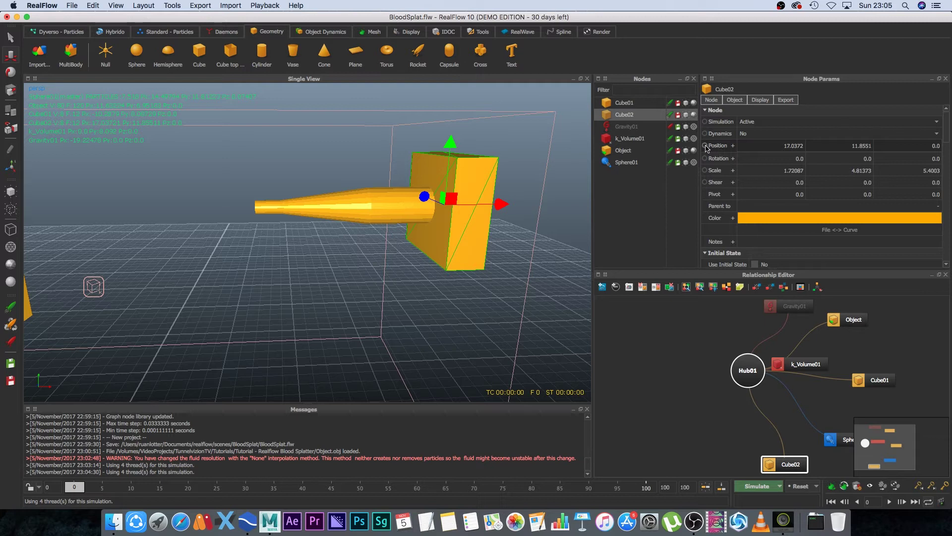
{"action": "left_click_drag", "start_coordinate": [80, 490], "coordinate": [147, 492]}
{"action": "left_click_drag", "start_coordinate": [504, 210], "coordinate": [423, 207]}
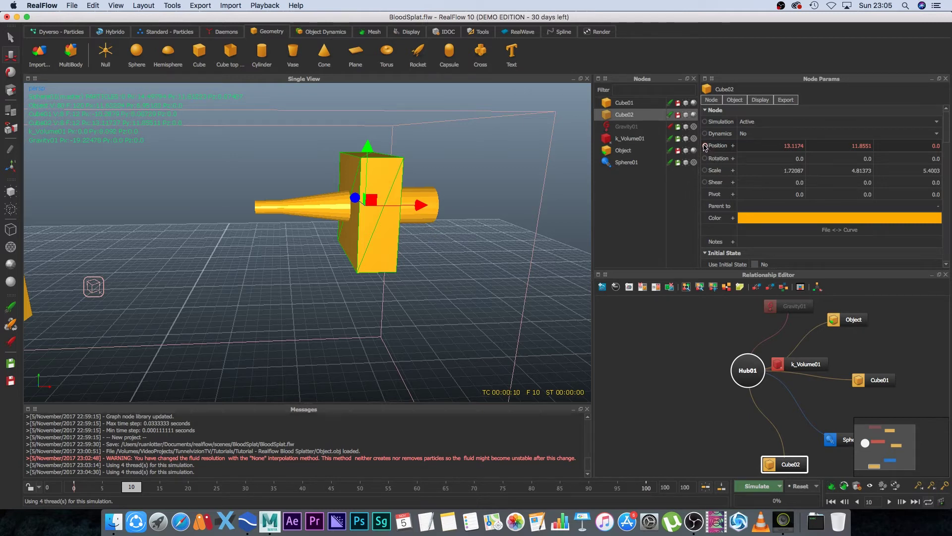
{"action": "left_click_drag", "start_coordinate": [132, 489], "coordinate": [74, 487]}
- Add a geometry sphere and place it at the bottle's nozzle opening, at about X 8.07, Y 11.50
{"action": "mouse_move", "coordinate": [321, 263]}
{"action": "left_mouse_down", "text": "alt"}
{"action": "mouse_move", "coordinate": [350, 242]}
{"action": "mouse_move", "coordinate": [328, 248]}
{"action": "left_mouse_up", "text": "alt"}
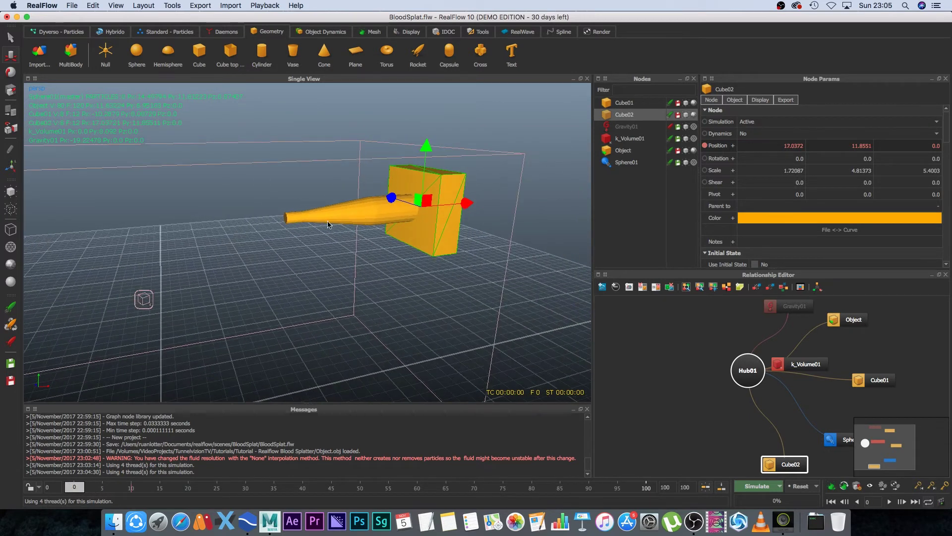
{"action": "left_click", "coordinate": [137, 50]}
{"action": "left_click_drag", "start_coordinate": [153, 370], "coordinate": [128, 174]}
{"action": "left_click_drag", "start_coordinate": [199, 232], "coordinate": [307, 216]}
{"action": "scroll", "coordinate": [308, 212], "scroll_direction": "up", "scroll_amount": 5}
{"action": "left_click_drag", "start_coordinate": [246, 212], "coordinate": [311, 225], "text": "alt"}
{"action": "left_click_drag", "start_coordinate": [397, 215], "coordinate": [411, 215], "text": "alt"}
{"action": "left_click_drag", "start_coordinate": [422, 137], "coordinate": [423, 144]}
{"action": "left_click_drag", "start_coordinate": [460, 235], "coordinate": [441, 236], "text": "alt"}
{"action": "left_click_drag", "start_coordinate": [320, 207], "coordinate": [357, 200]}
{"action": "left_click_drag", "start_coordinate": [320, 164], "coordinate": [317, 172]}
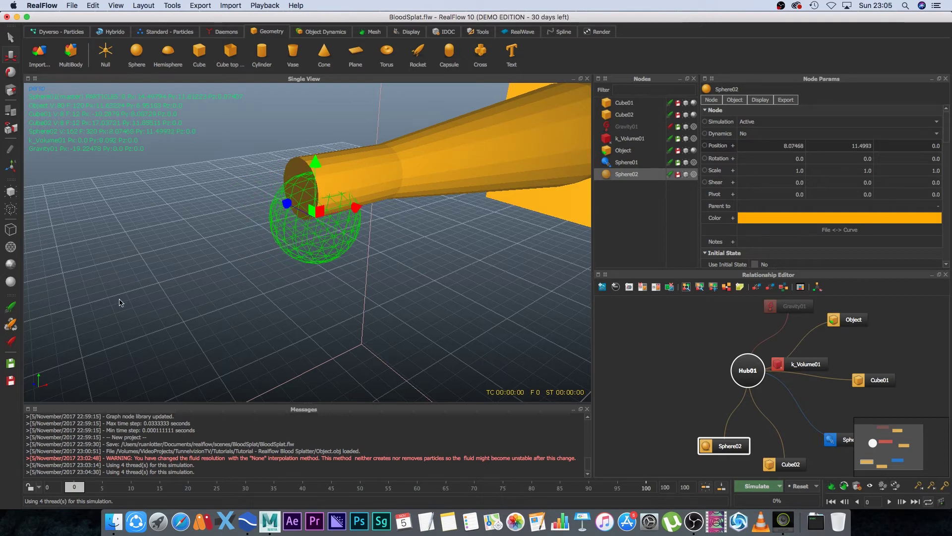
- Display the nozzle sphere shaded and raise it to about Y 11.53 so it partly blocks the opening
{"action": "left_click", "coordinate": [10, 264]}
{"action": "left_click_drag", "start_coordinate": [305, 289], "coordinate": [382, 269], "text": "alt"}
{"action": "right_click_drag", "start_coordinate": [382, 269], "coordinate": [459, 243], "text": "alt"}
{"action": "left_click_drag", "start_coordinate": [459, 243], "coordinate": [345, 283], "text": "alt"}
{"action": "right_click_drag", "start_coordinate": [352, 289], "coordinate": [346, 275], "text": "alt"}
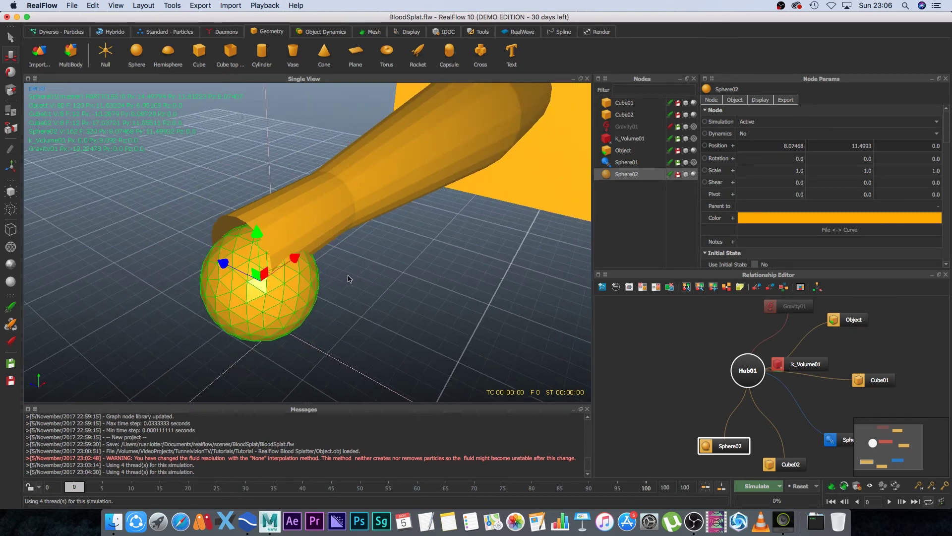
{"action": "left_click_drag", "start_coordinate": [348, 278], "coordinate": [350, 269], "text": "alt"}
{"action": "left_click_drag", "start_coordinate": [270, 178], "coordinate": [370, 168]}
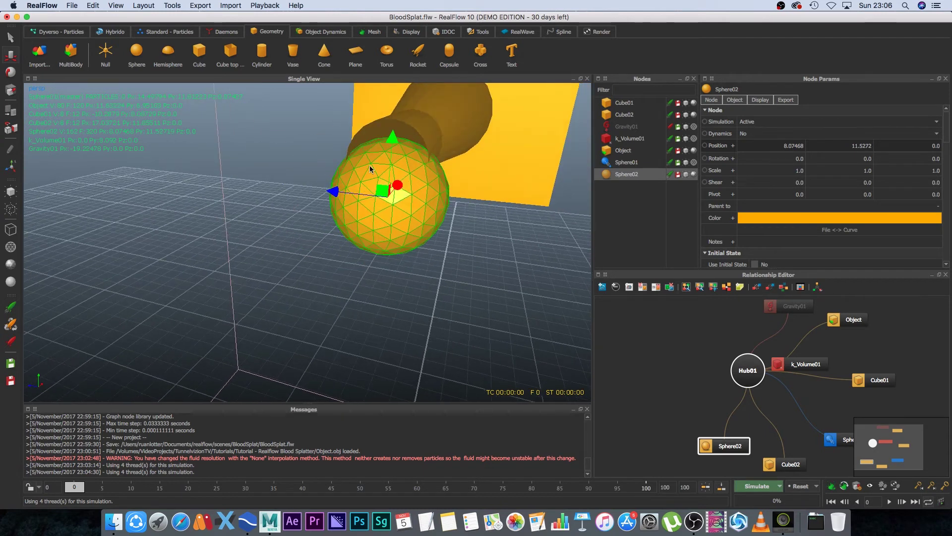
{"action": "left_click_drag", "start_coordinate": [456, 170], "coordinate": [372, 177], "text": "alt"}
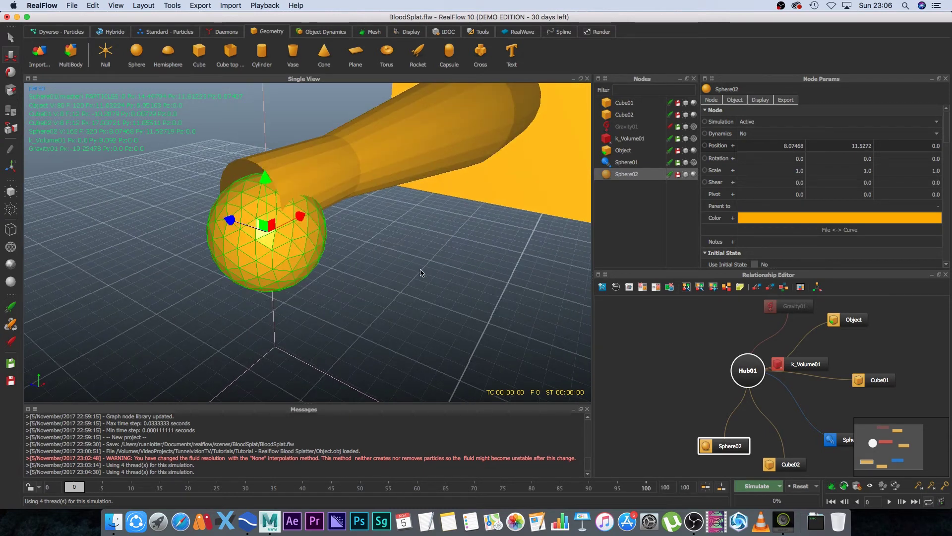
- Set the Gravity01 daemon's simulation state to Active
{"action": "scroll", "coordinate": [420, 273], "scroll_direction": "down", "scroll_amount": 6}
{"action": "left_click_drag", "start_coordinate": [391, 235], "coordinate": [377, 271], "text": "alt"}
{"action": "scroll", "coordinate": [342, 259], "scroll_direction": "down", "scroll_amount": 3}
{"action": "left_click", "coordinate": [616, 128]}
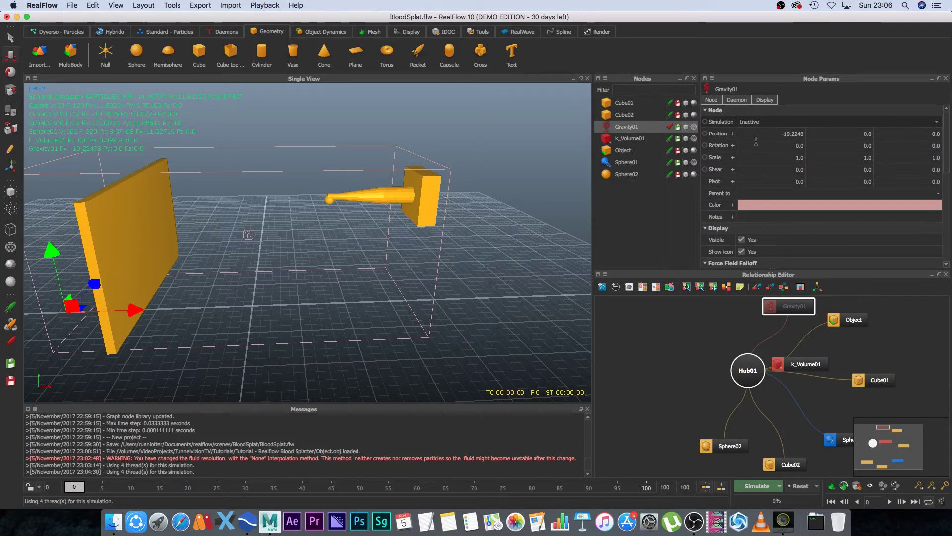
{"action": "left_click", "coordinate": [765, 122]}
{"action": "left_click", "coordinate": [752, 133]}
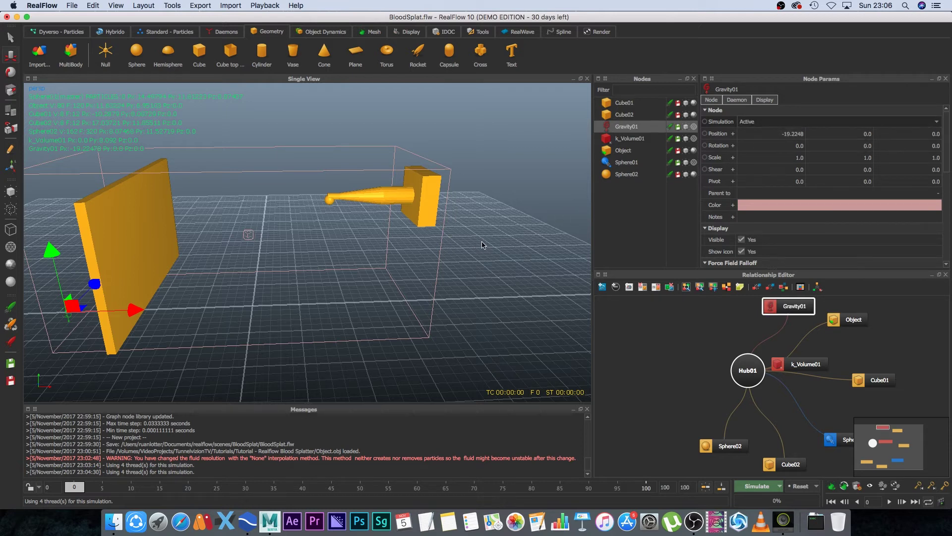
- Reset the scene to the initial state and simulate all 100 frames
{"action": "right_click_drag", "start_coordinate": [421, 274], "coordinate": [409, 259], "text": "alt"}
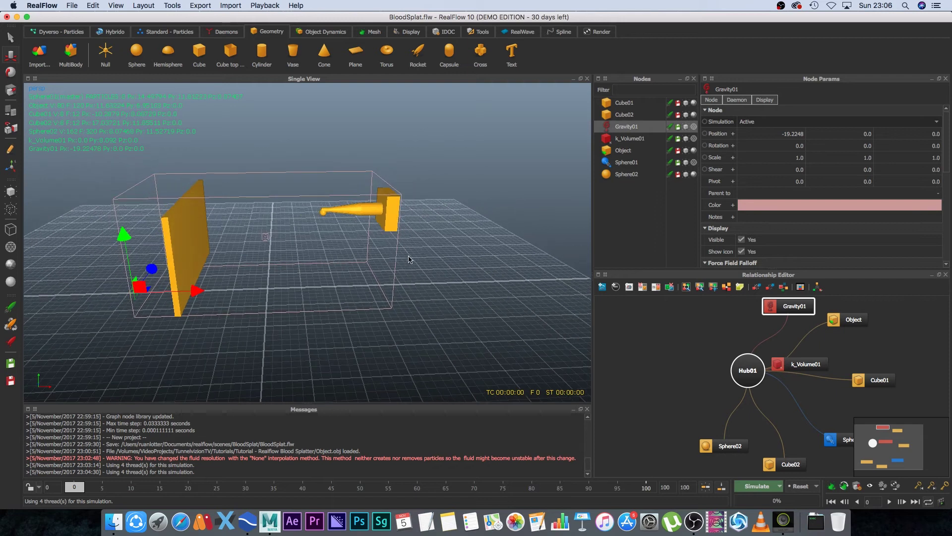
{"action": "scroll", "coordinate": [416, 275], "scroll_direction": "up", "scroll_amount": 3}
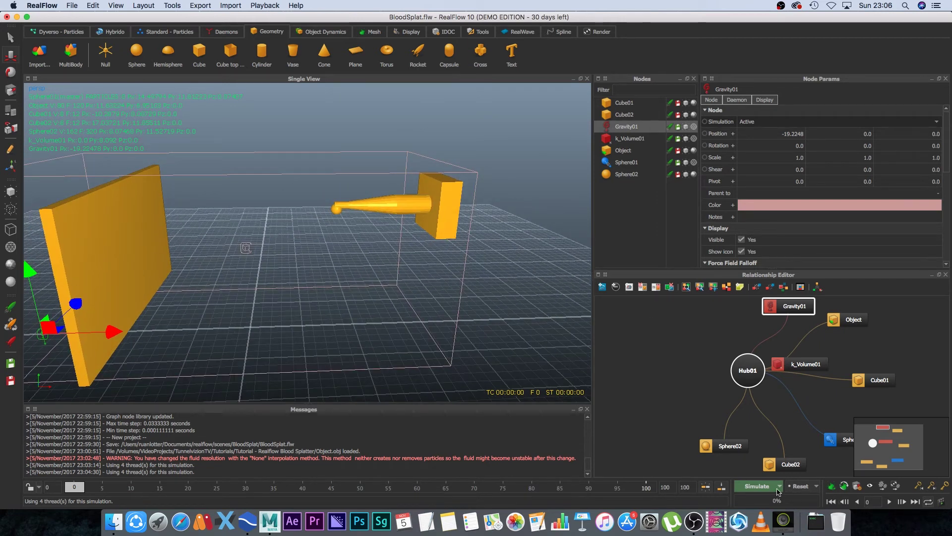
{"action": "left_click", "coordinate": [807, 489]}
{"action": "left_click", "coordinate": [510, 258]}
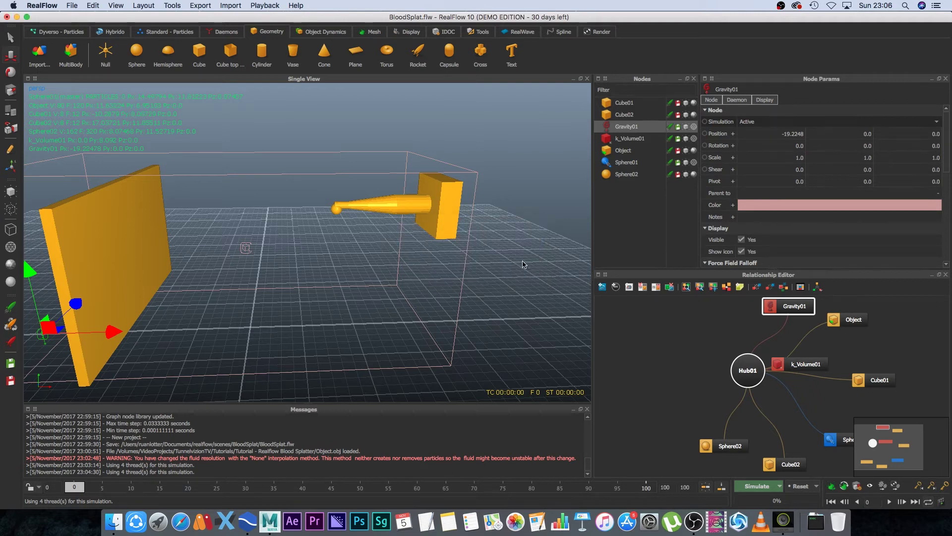
{"action": "left_click", "coordinate": [757, 486]}
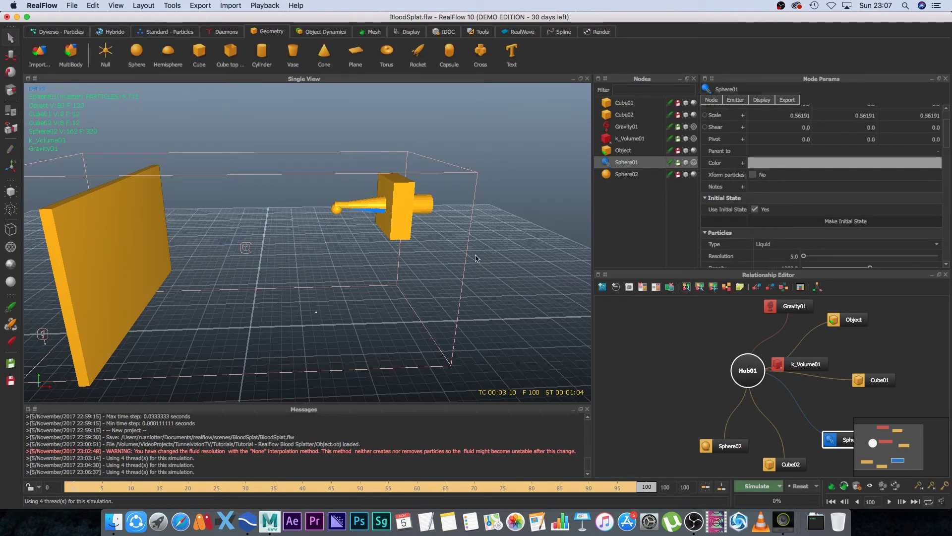
- Play back the cached simulation to examine the splatter from several angles, return to frame 0, and clear the node selection
{"action": "left_click", "coordinate": [832, 501]}
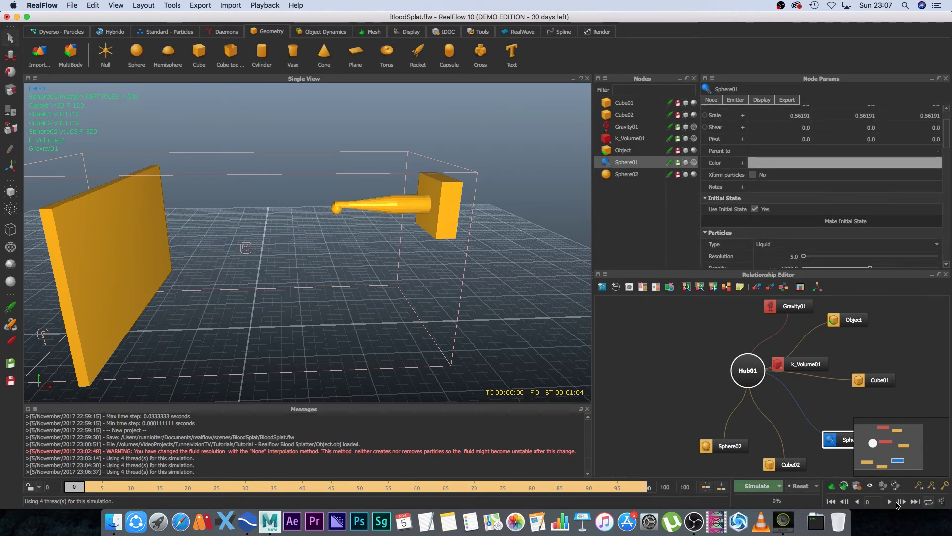
{"action": "left_click", "coordinate": [889, 501]}
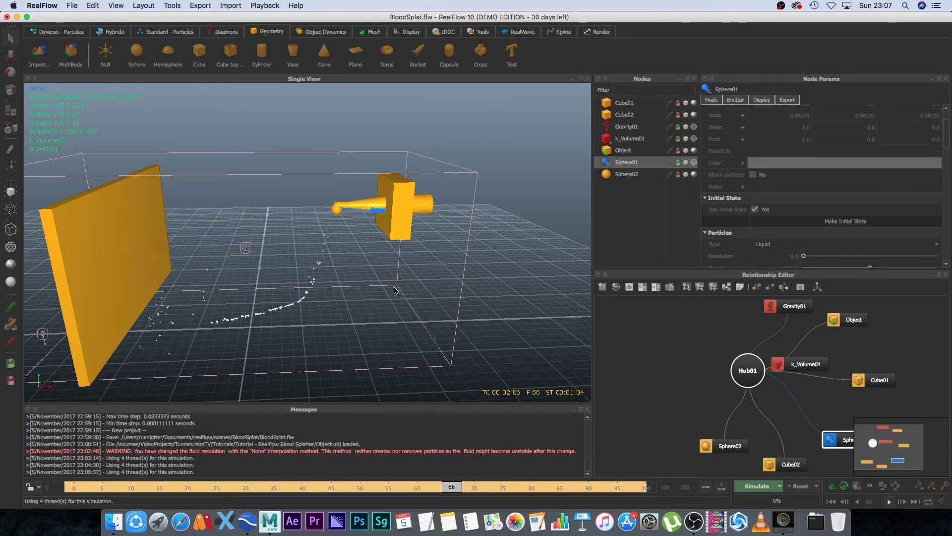
{"action": "right_click_drag", "start_coordinate": [349, 285], "coordinate": [361, 300], "text": "alt"}
{"action": "left_click_drag", "start_coordinate": [361, 300], "coordinate": [313, 304], "text": "alt"}
{"action": "left_click", "coordinate": [831, 501]}
{"action": "left_click_drag", "start_coordinate": [373, 306], "coordinate": [406, 308], "text": "alt"}
{"action": "scroll", "coordinate": [391, 289], "scroll_direction": "down", "scroll_amount": 3}
{"action": "scroll", "coordinate": [391, 287], "scroll_direction": "up", "scroll_amount": 2}
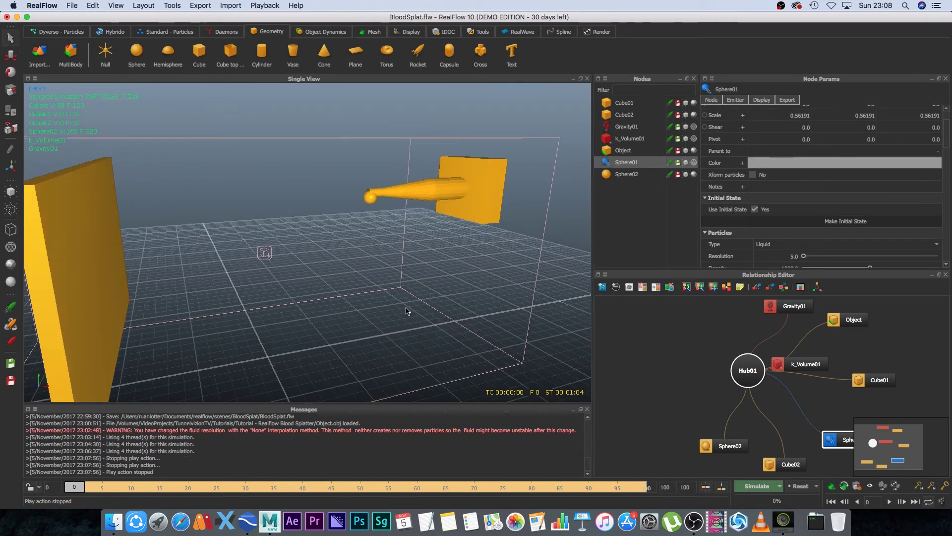
{"action": "left_click", "coordinate": [637, 202]}
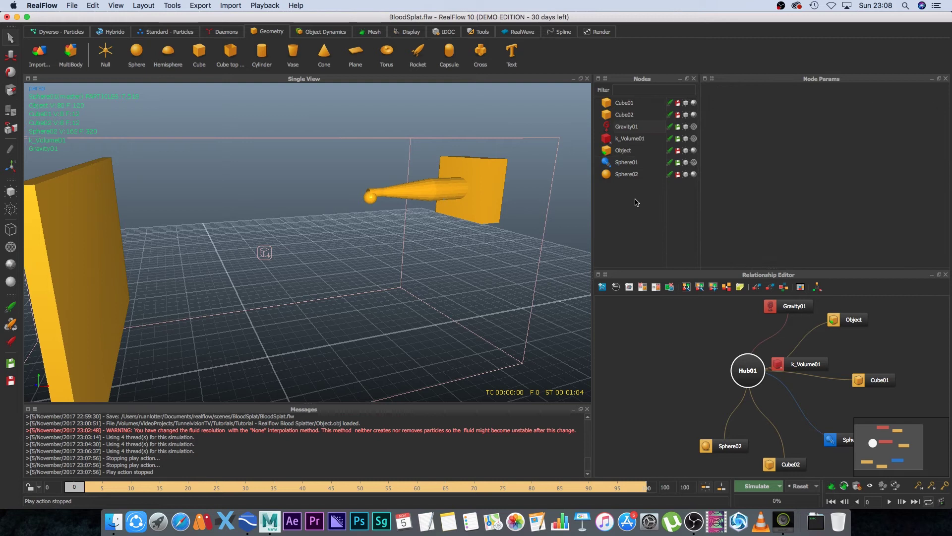
- Create a particle mesh for the Sphere01 emitter and build the mesh for the whole 100-frame sequence
{"action": "left_click", "coordinate": [624, 164]}
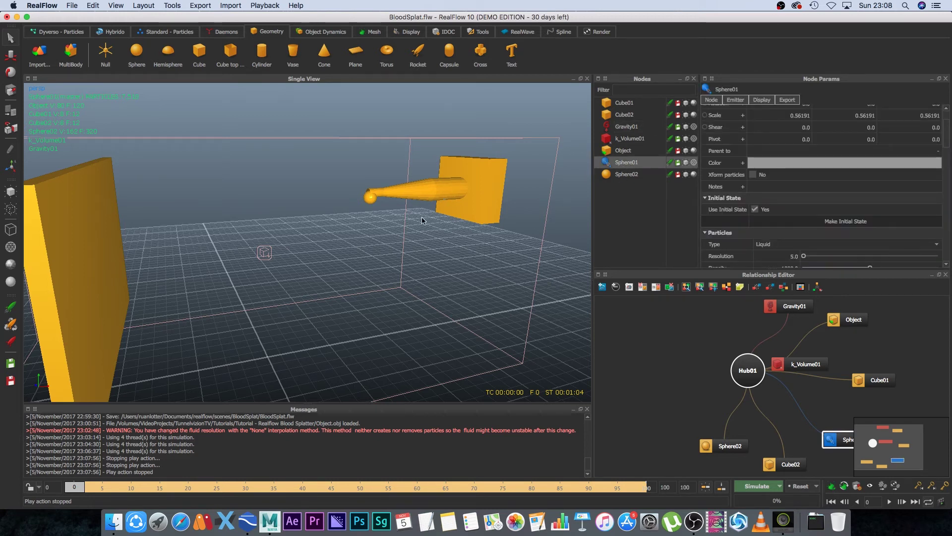
{"action": "left_click", "coordinate": [372, 32]}
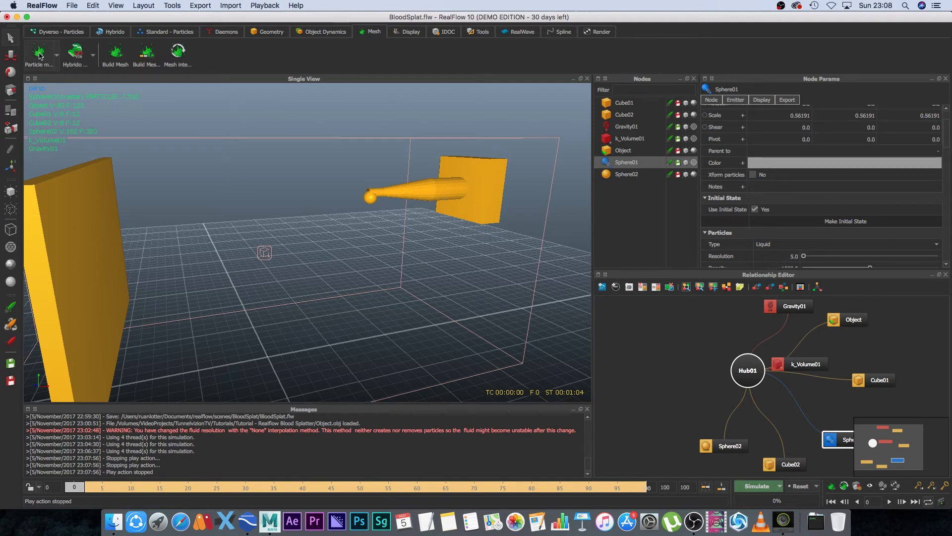
{"action": "left_click", "coordinate": [39, 53]}
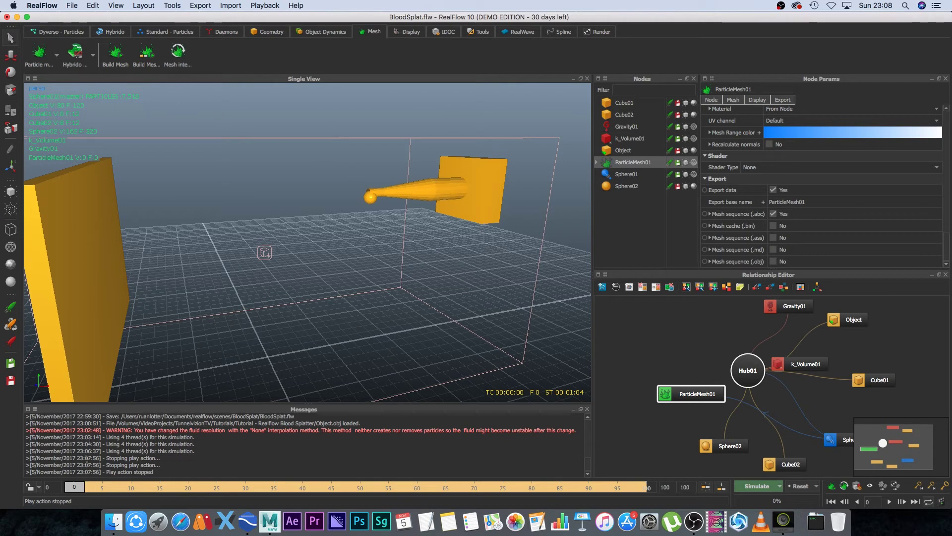
{"action": "left_click", "coordinate": [148, 54]}
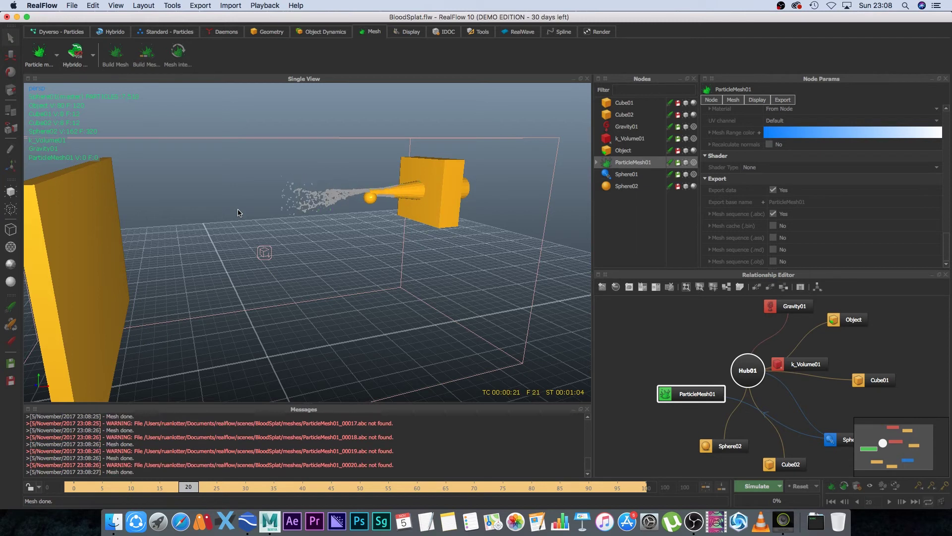
- Switch to Finder, browse to the BloodSplat scene folder inside the realflow documents, and return to RealFlow
{"action": "left_click", "coordinate": [114, 522]}
{"action": "left_click", "coordinate": [429, 166]}
{"action": "left_click", "coordinate": [564, 165]}
{"action": "left_click", "coordinate": [565, 148]}
{"action": "left_click", "coordinate": [564, 175]}
{"action": "scroll", "coordinate": [620, 263], "scroll_direction": "down", "scroll_amount": 10}
{"action": "left_click", "coordinate": [313, 134]}
{"action": "left_click", "coordinate": [463, 97]}
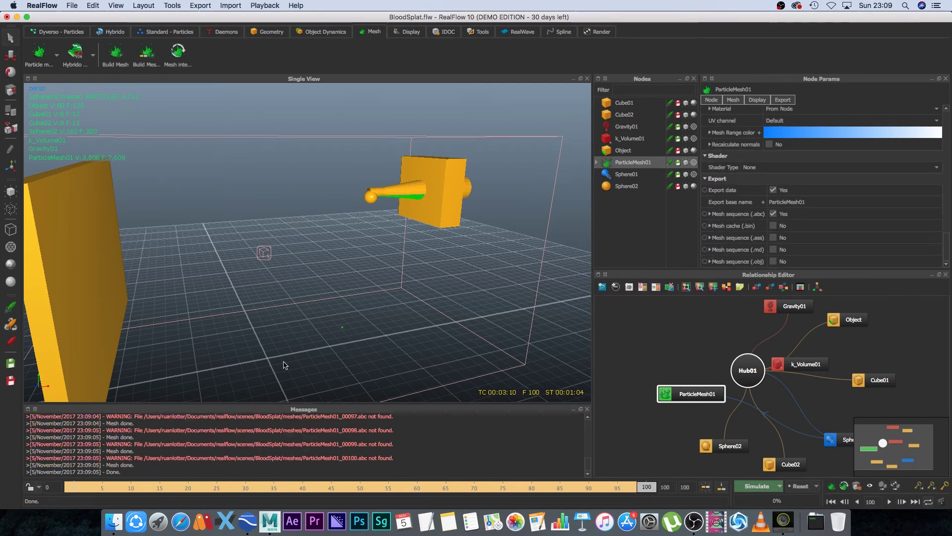
- Switch to Finder and examine the ParticleMesh01 Alembic sequence in the BloodSplat scene's meshes folder
{"action": "left_click", "coordinate": [114, 521]}
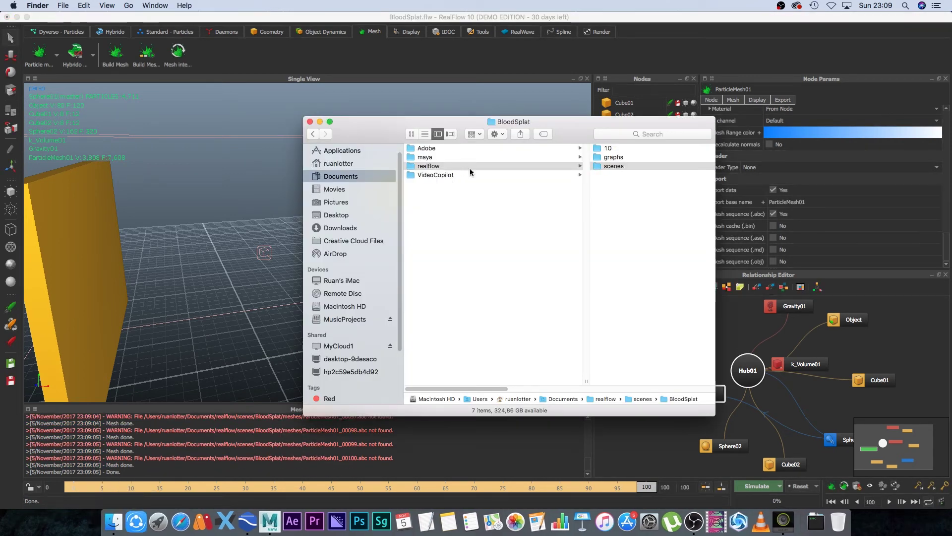
{"action": "left_click", "coordinate": [614, 169]}
{"action": "left_click", "coordinate": [580, 149]}
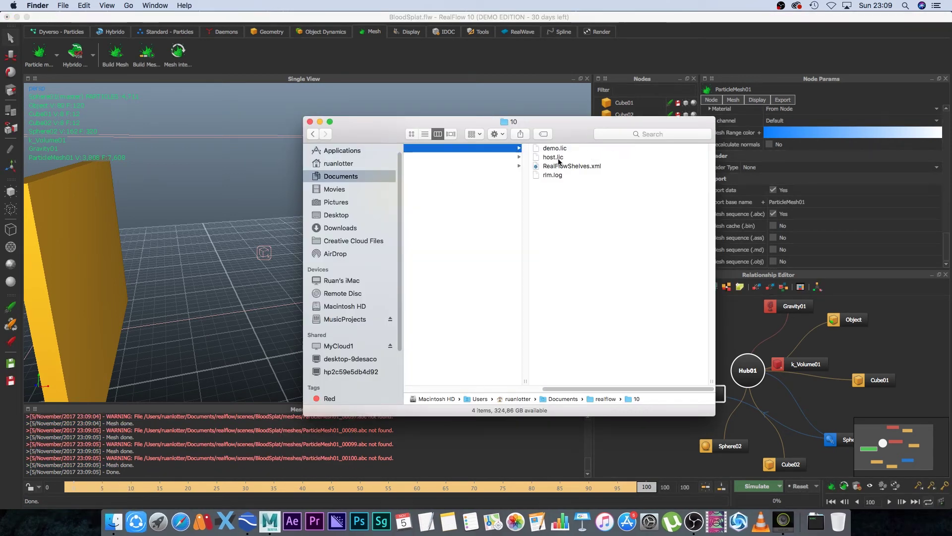
{"action": "left_click", "coordinate": [476, 166]}
{"action": "left_click", "coordinate": [584, 149]}
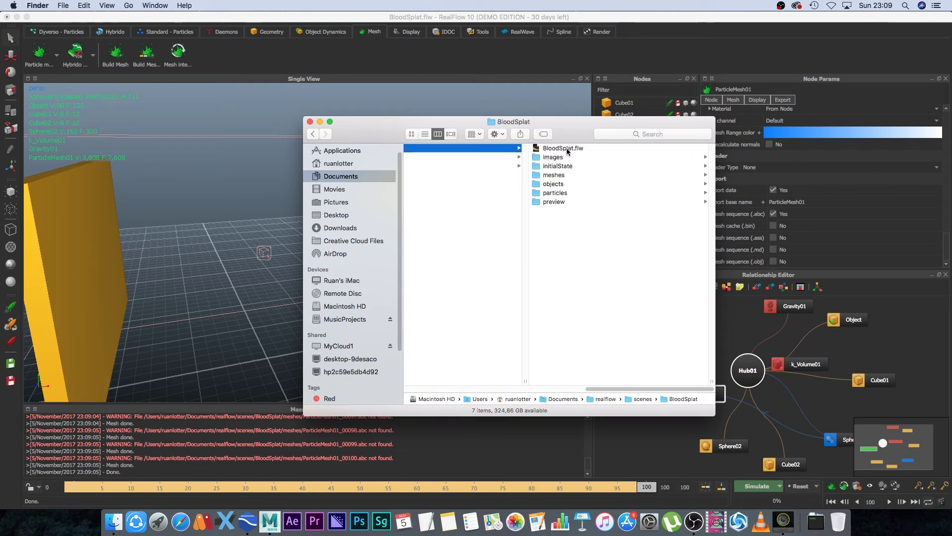
{"action": "left_click", "coordinate": [561, 177]}
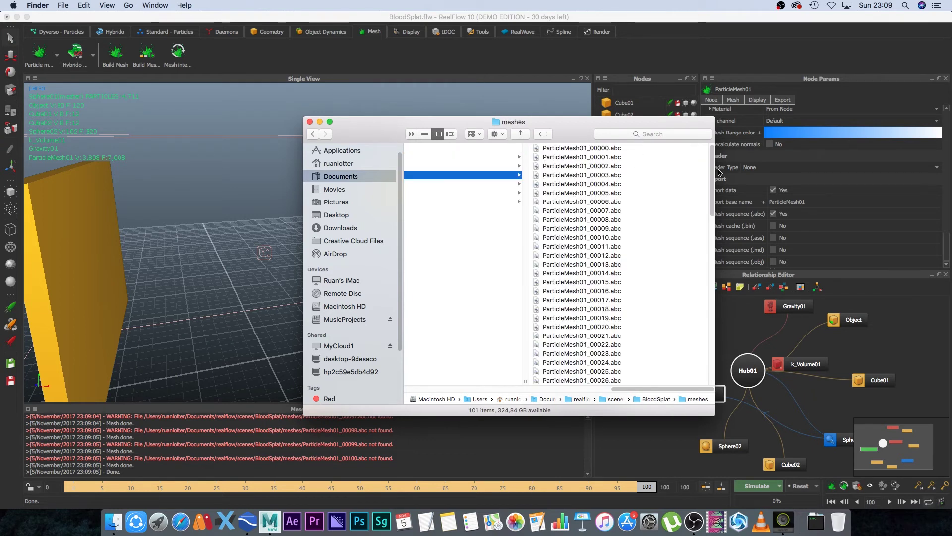
{"action": "left_click_drag", "start_coordinate": [713, 172], "coordinate": [716, 332]}
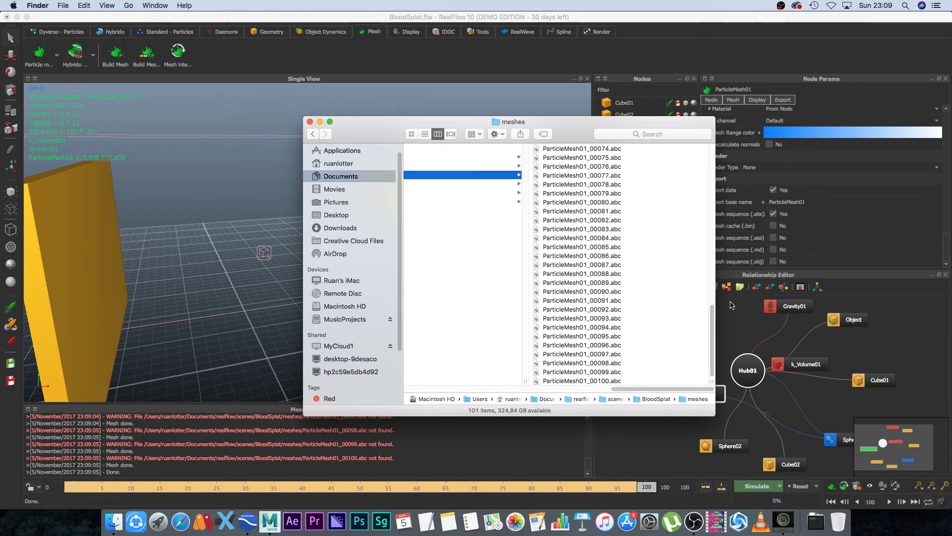
{"action": "left_click_drag", "start_coordinate": [712, 319], "coordinate": [708, 151]}
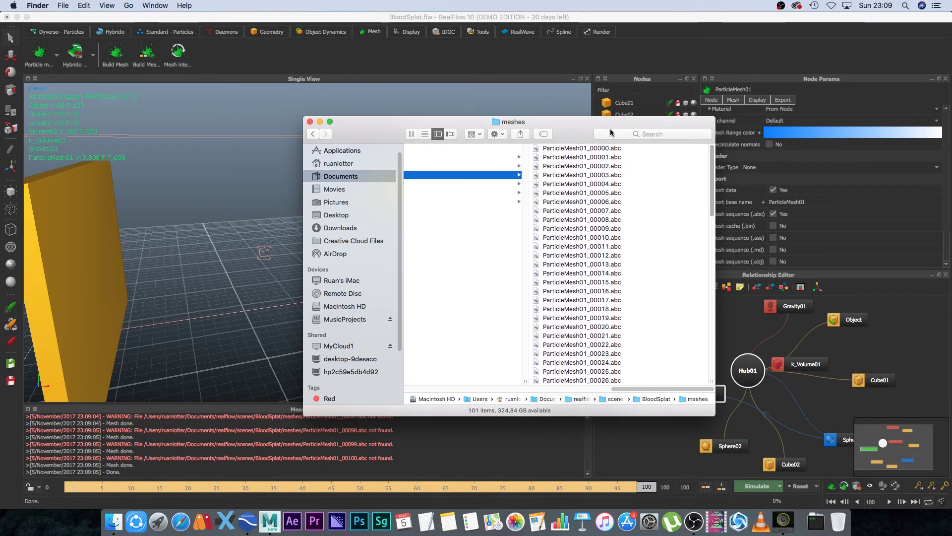
- Return to RealFlow, open the Stitcher Tool for Alembic files, and clear its old file list
{"action": "left_click", "coordinate": [418, 60]}
{"action": "left_click", "coordinate": [173, 6]}
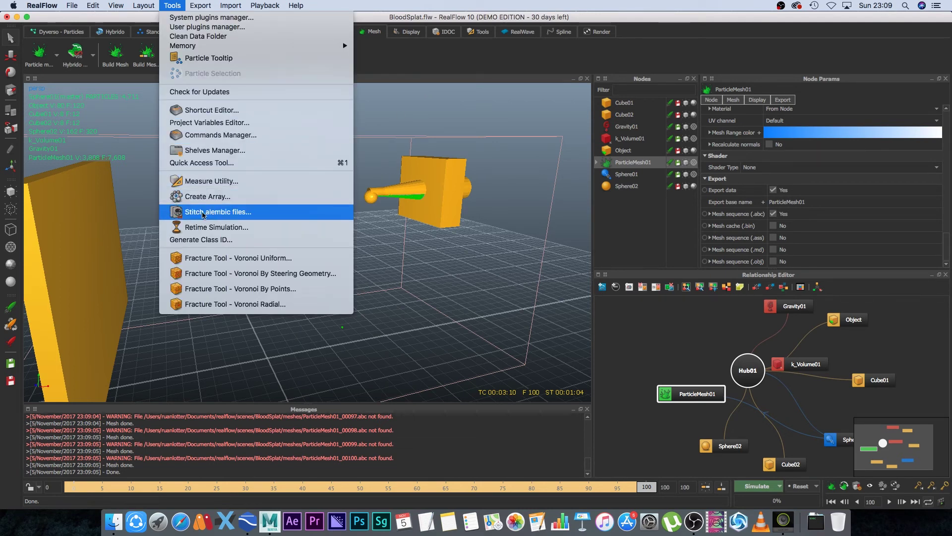
{"action": "left_click", "coordinate": [224, 214]}
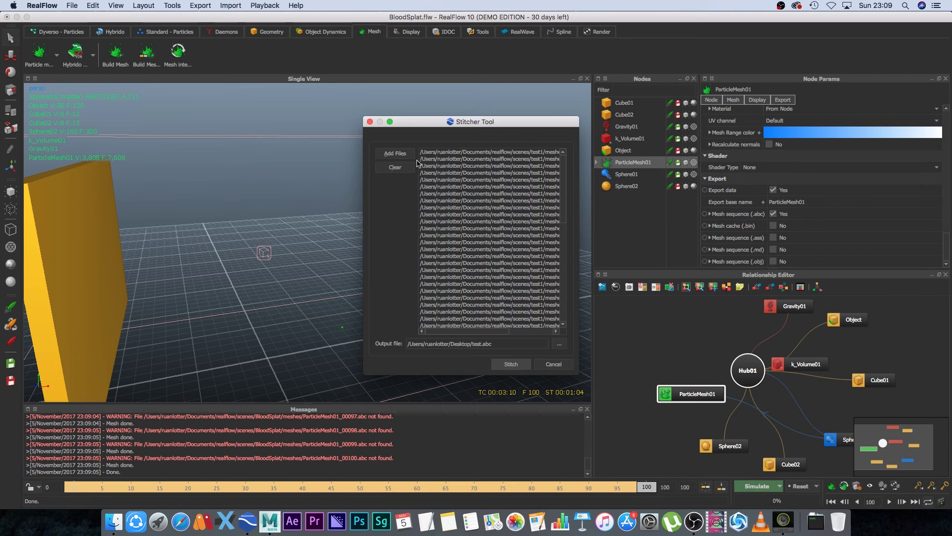
{"action": "left_click", "coordinate": [395, 168]}
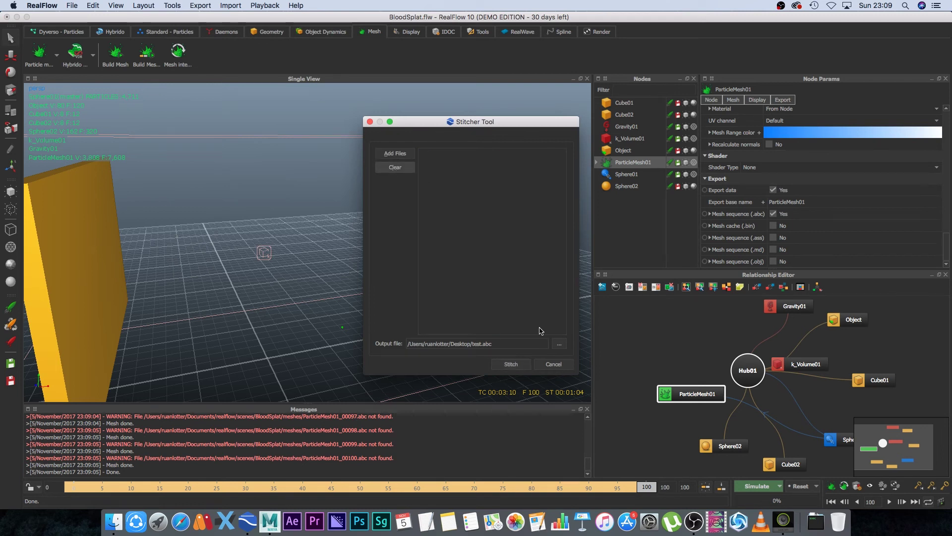
- Add ParticleMesh01_00000.abc through ParticleMesh01_00100.abc from the BloodSplat meshes folder to the stitching list
{"action": "left_click", "coordinate": [390, 155]}
{"action": "left_click_drag", "start_coordinate": [676, 163], "coordinate": [550, 169]}
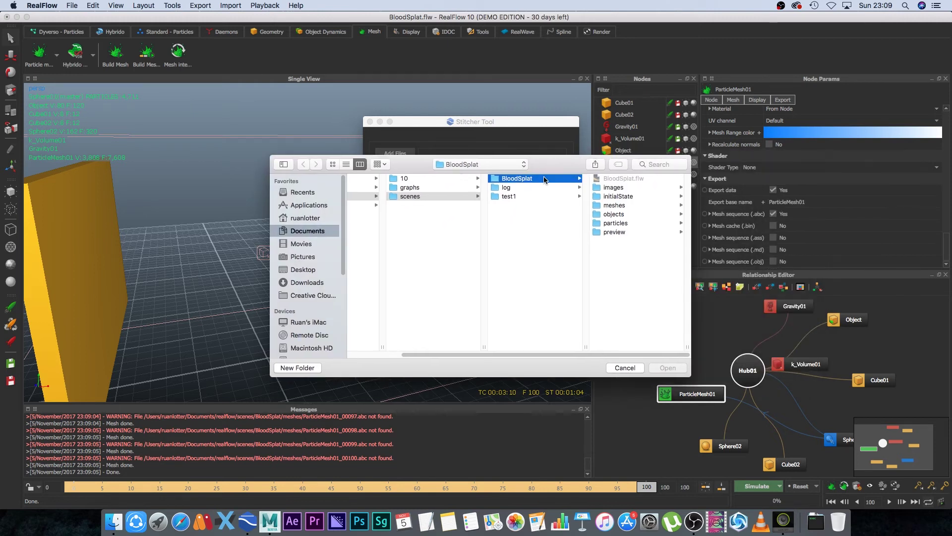
{"action": "left_click", "coordinate": [614, 206]}
{"action": "left_click", "coordinate": [647, 180]}
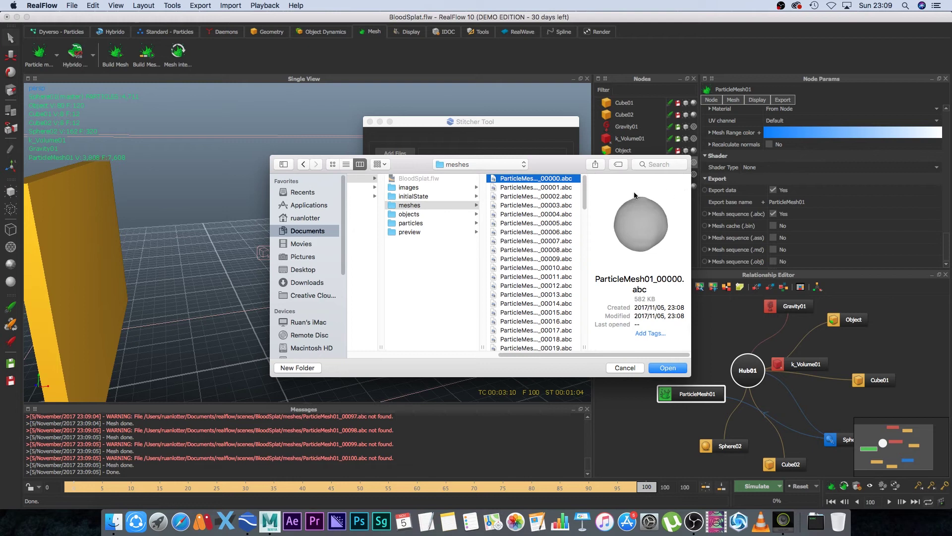
{"action": "left_click_drag", "start_coordinate": [585, 189], "coordinate": [582, 338]}
{"action": "left_click", "coordinate": [524, 346], "text": "shift"}
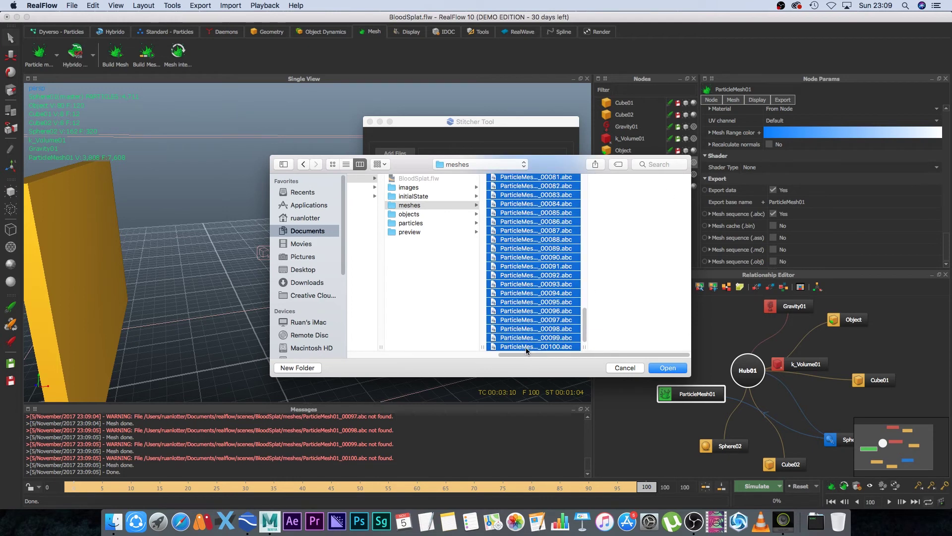
{"action": "left_click", "coordinate": [669, 369]}
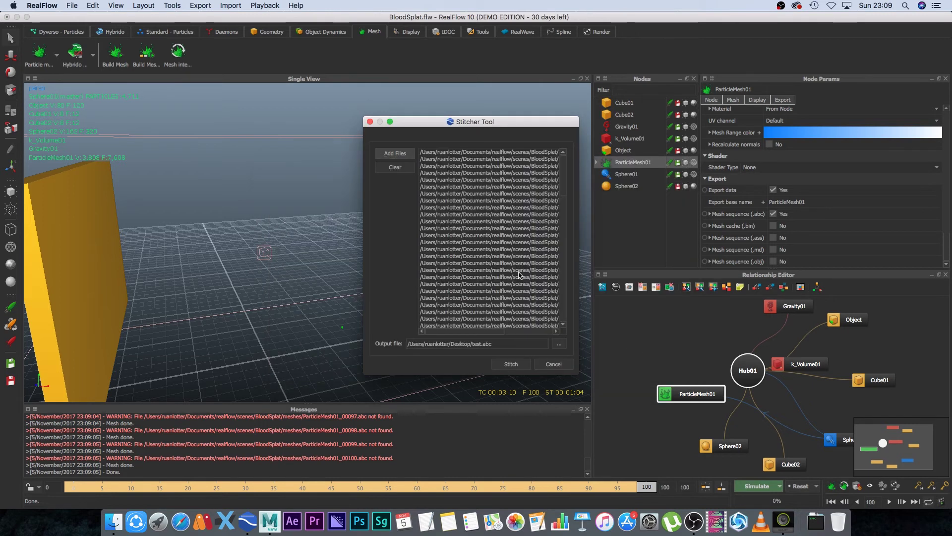
- Set the output file to BloodSplat in the Tutorial - Realflow Blood Splatter folder and stitch the files
{"action": "left_click", "coordinate": [558, 345]}
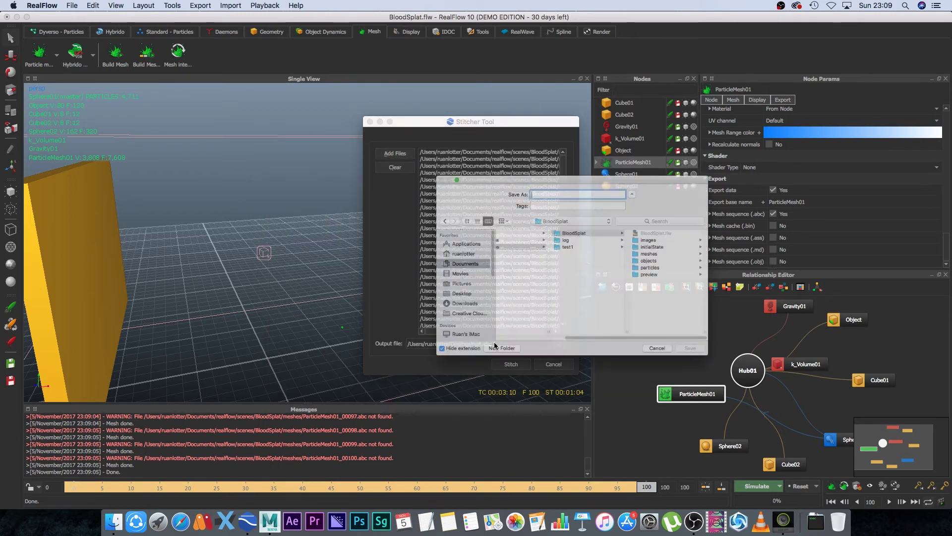
{"action": "left_click", "coordinate": [576, 207]}
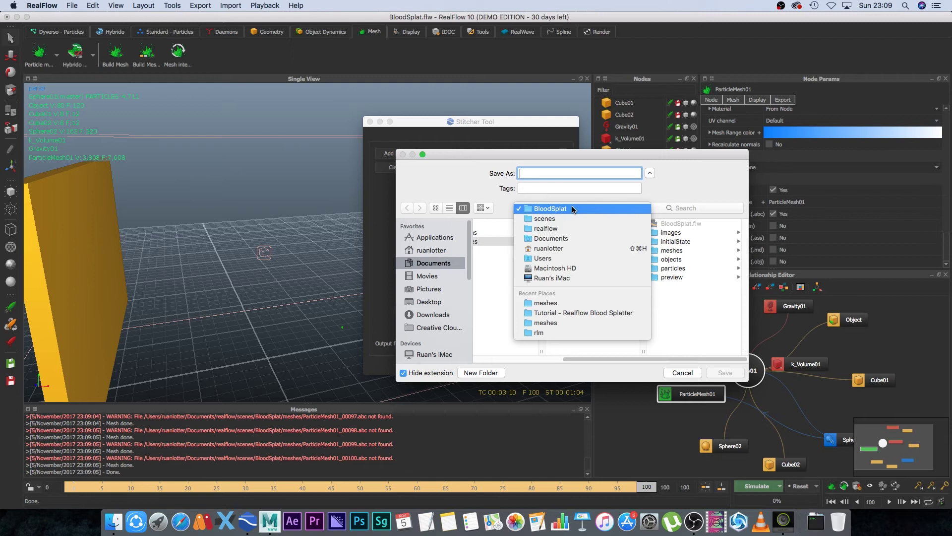
{"action": "left_click", "coordinate": [566, 313]}
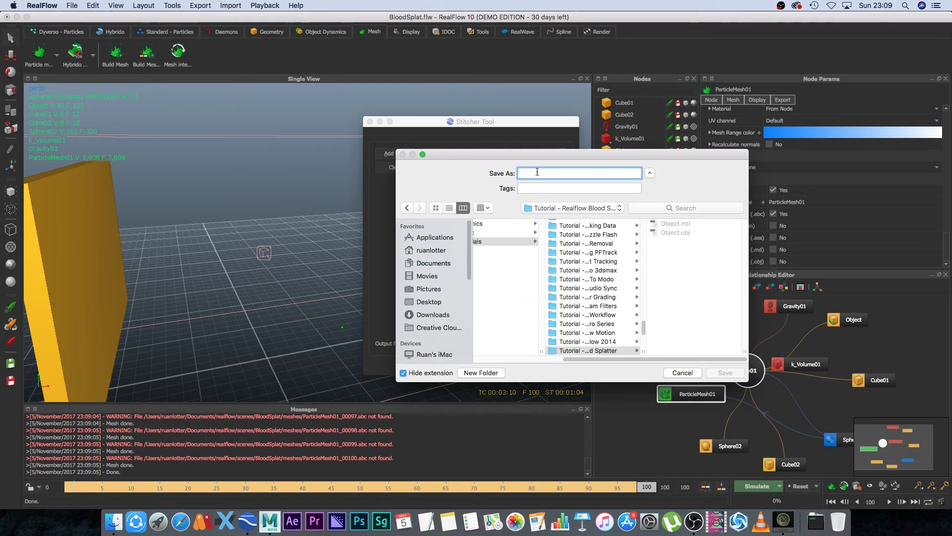
{"action": "type", "text": "Bloo"}
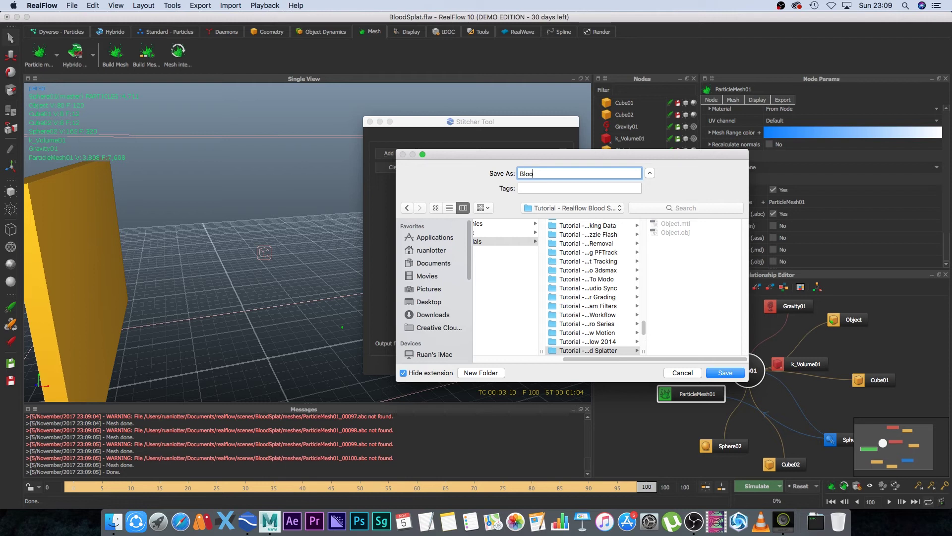
{"action": "type", "text": "dSplat"}
{"action": "left_click", "coordinate": [726, 373]}
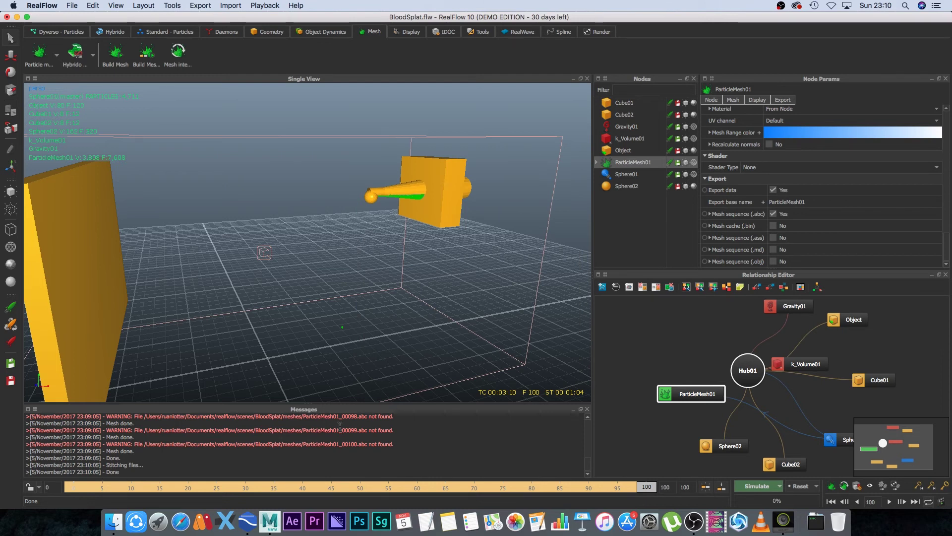
- Switch to Maya and import BloodSplat.abc from the Tutorial - Realflow Blood Splatter folder into the empty scene
{"action": "left_click", "coordinate": [269, 521]}
{"action": "left_click", "coordinate": [9, 27]}
{"action": "left_click", "coordinate": [30, 44]}
{"action": "left_click", "coordinate": [476, 258]}
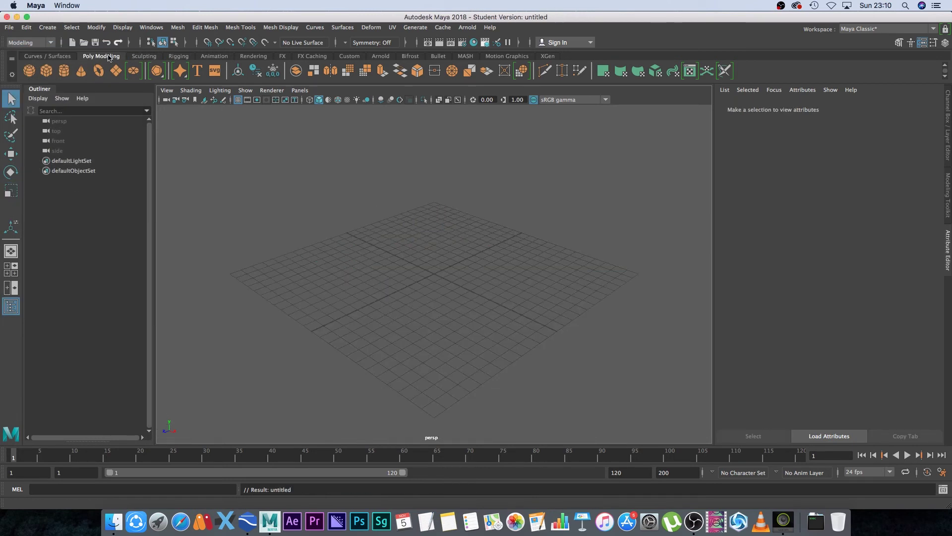
{"action": "left_click", "coordinate": [10, 28]}
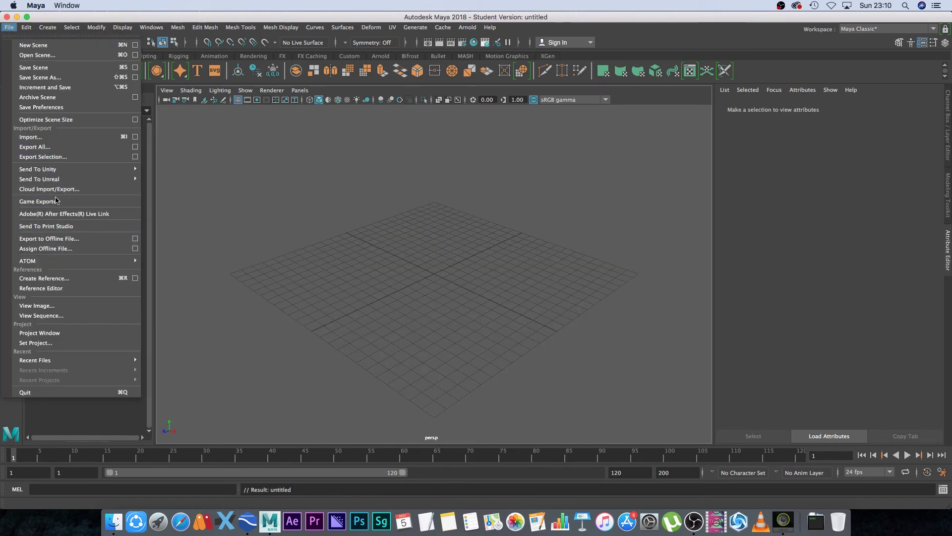
{"action": "left_click", "coordinate": [30, 136]}
{"action": "left_click", "coordinate": [236, 157]}
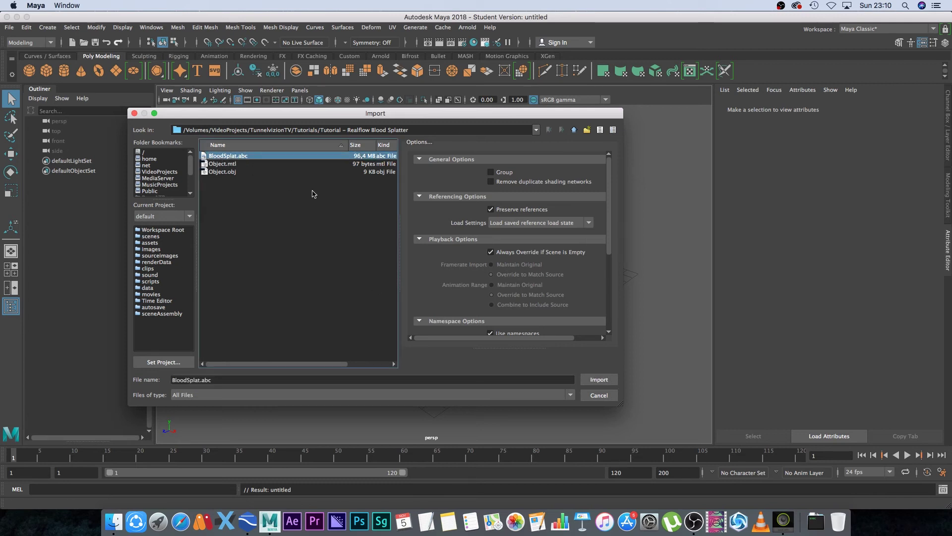
{"action": "left_click", "coordinate": [602, 381]}
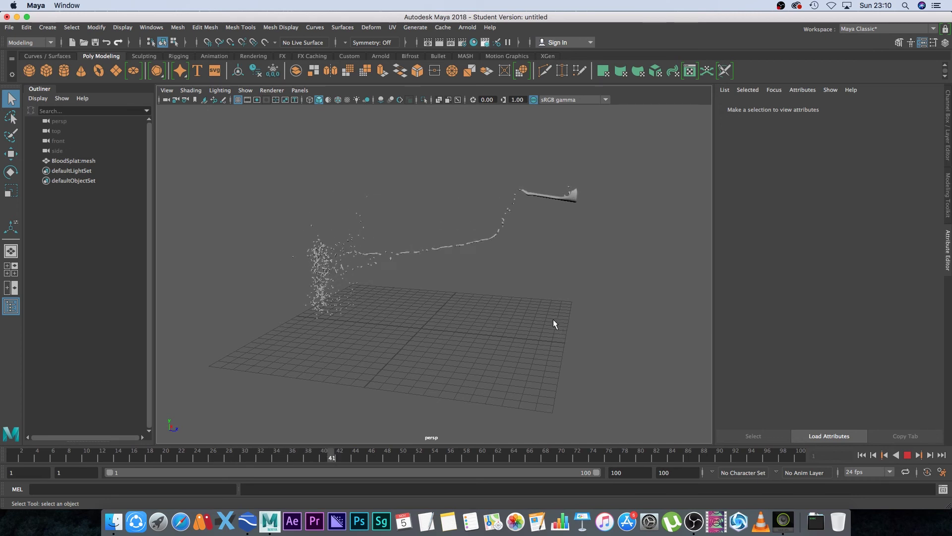
- Play back the imported splatter mesh, examine it from several angles, and stop at frame 20
{"action": "mouse_move", "coordinate": [546, 330]}
{"action": "left_mouse_down", "text": "alt"}
{"action": "mouse_move", "coordinate": [494, 332]}
{"action": "mouse_move", "coordinate": [536, 332]}
{"action": "left_mouse_up", "text": "alt"}
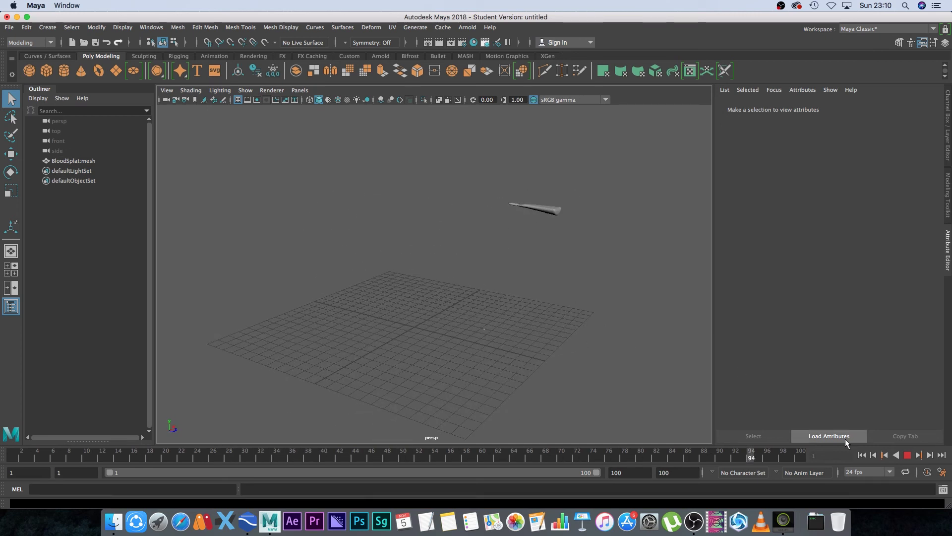
{"action": "left_click", "coordinate": [908, 456]}
{"action": "left_click_drag", "start_coordinate": [446, 308], "coordinate": [471, 300], "text": "alt"}
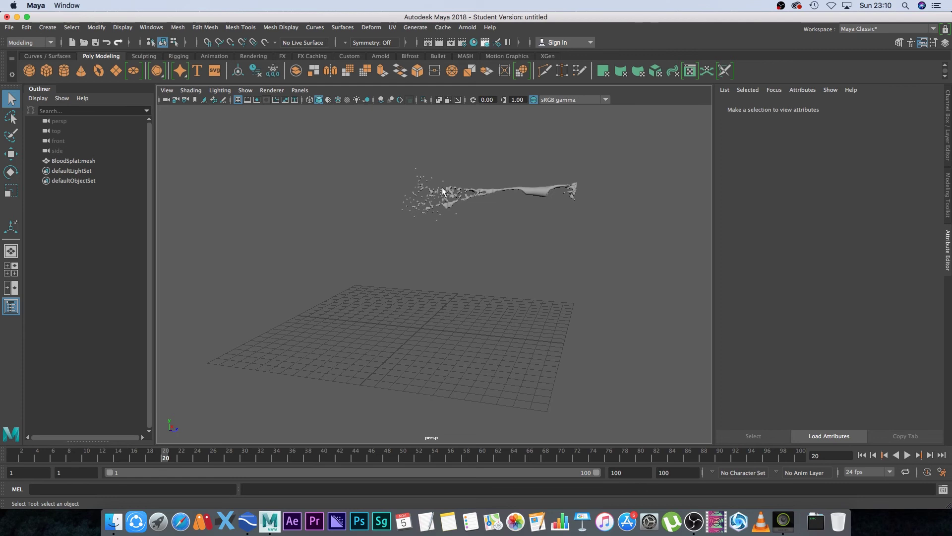
- Open the Hypershade and create an Arnold aiStandardSurface material
{"action": "left_click", "coordinate": [485, 79]}
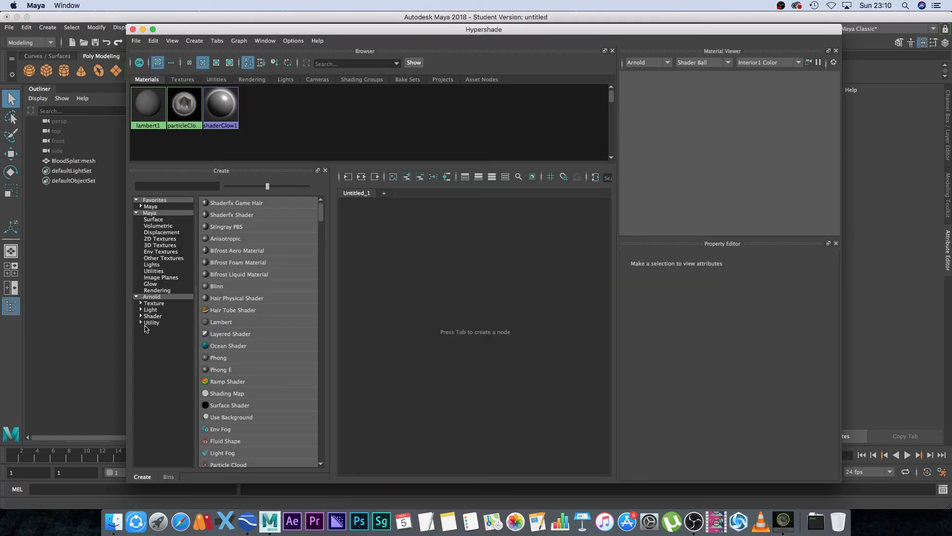
{"action": "left_click", "coordinate": [146, 318]}
{"action": "left_click", "coordinate": [158, 323]}
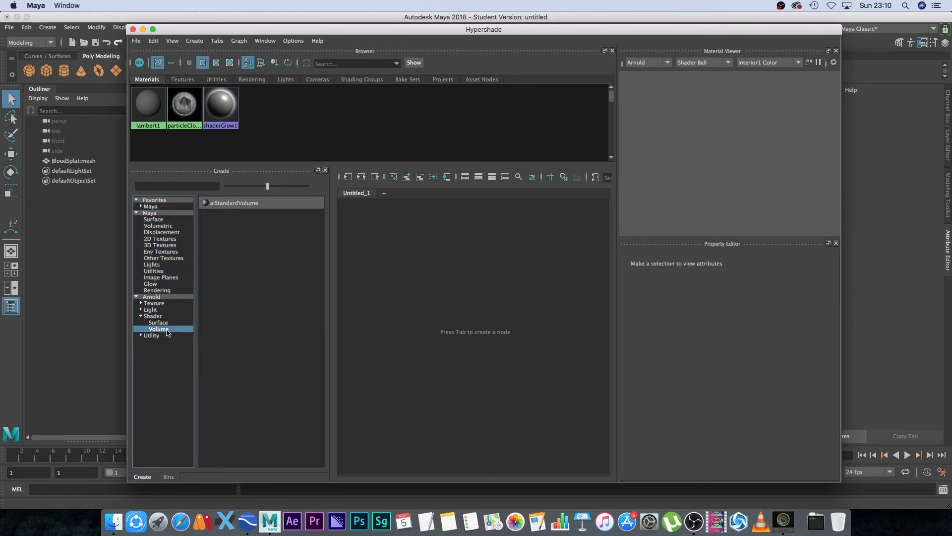
{"action": "left_click", "coordinate": [223, 276]}
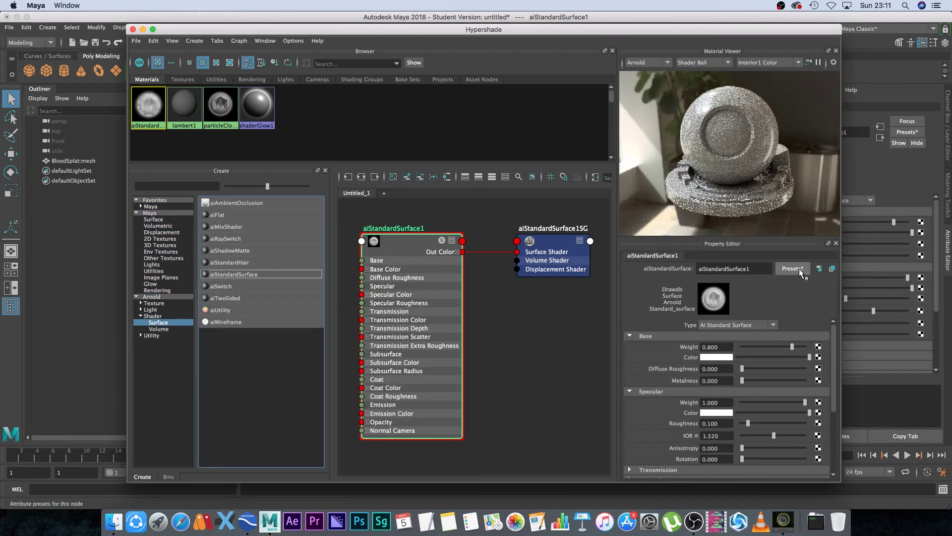
- Replace the aiStandardSurface1 settings with the Blood preset and inspect its base color
{"action": "left_click", "coordinate": [793, 268]}
{"action": "mouse_move", "coordinate": [822, 279]}
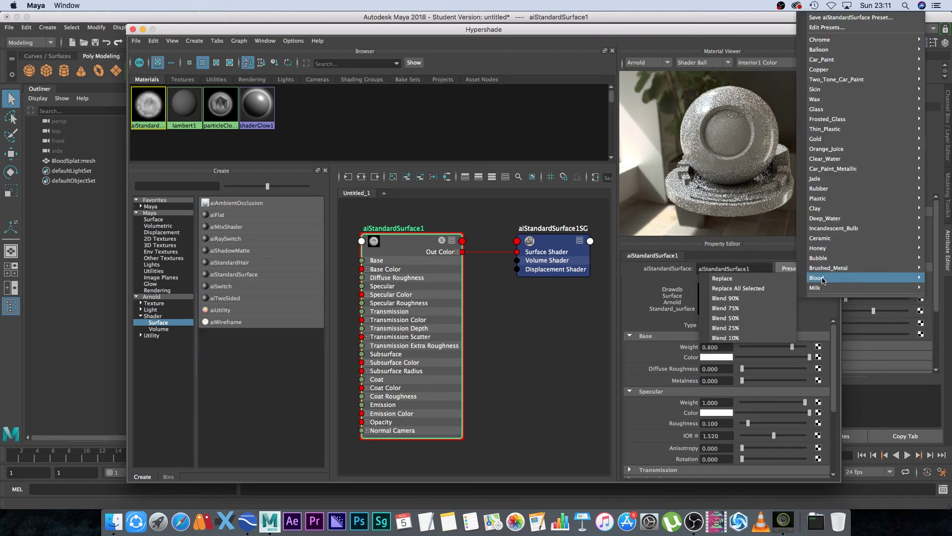
{"action": "left_click", "coordinate": [727, 278]}
{"action": "left_click", "coordinate": [731, 361]}
{"action": "left_click", "coordinate": [723, 359]}
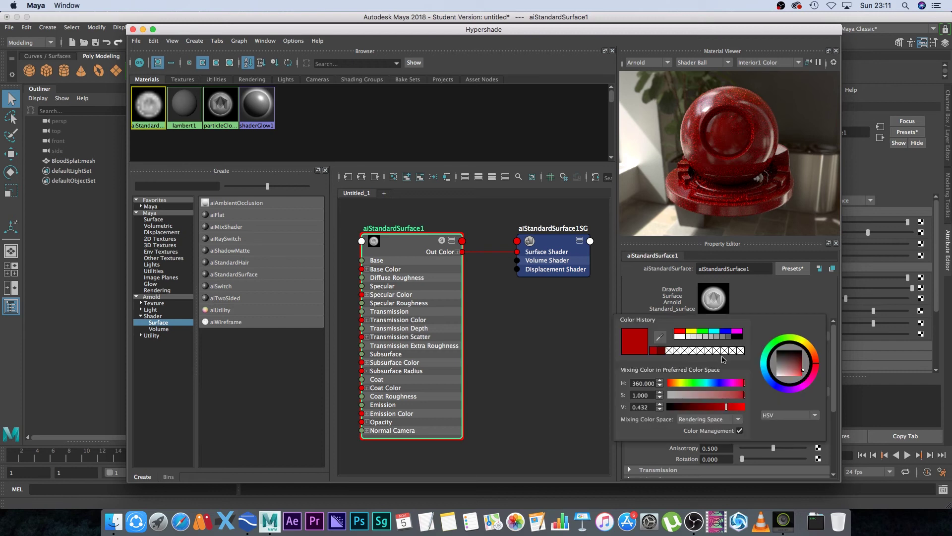
- Move the Hypershade window aside and assign the aiStandardSurface1 blood material to the splatter mesh in the viewport
{"action": "left_click_drag", "start_coordinate": [276, 31], "coordinate": [649, 43]}
{"action": "left_click_drag", "start_coordinate": [560, 43], "coordinate": [634, 56]}
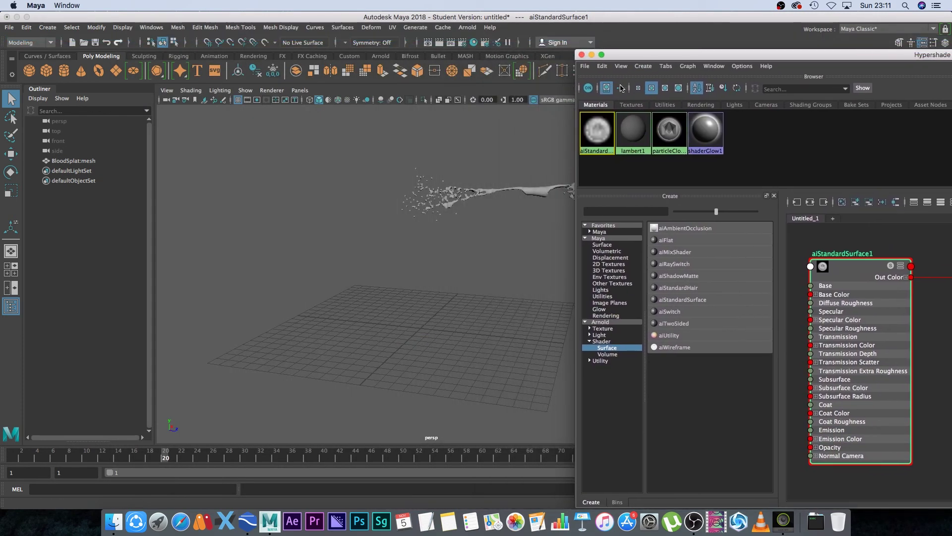
{"action": "middle_click_drag", "start_coordinate": [597, 130], "coordinate": [541, 197]}
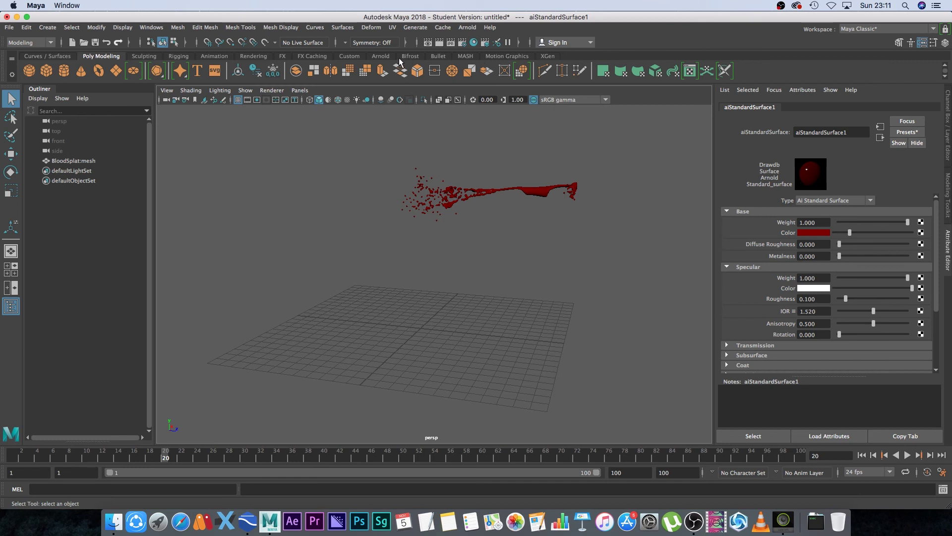
- Create an Arnold area light and scale it up
{"action": "left_click", "coordinate": [380, 56]}
{"action": "left_click", "coordinate": [28, 70]}
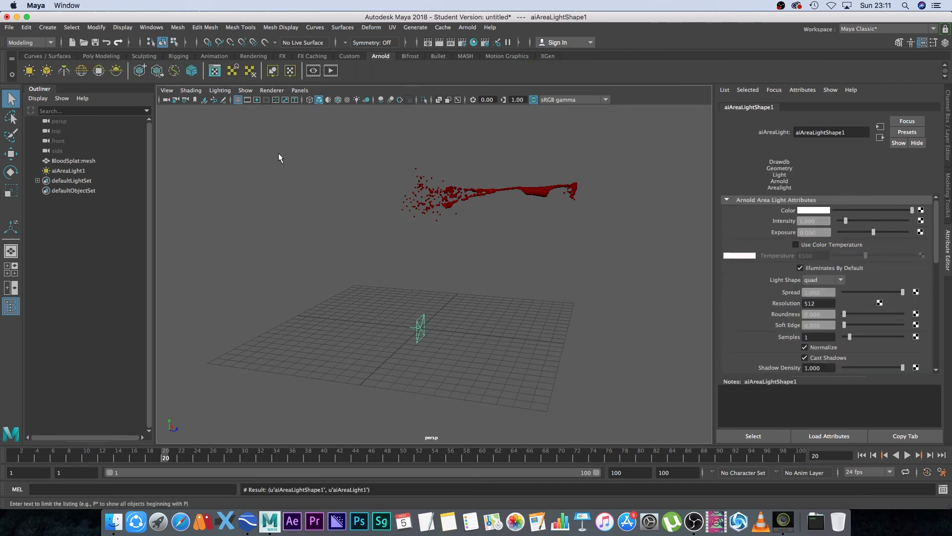
{"action": "key", "text": "r"}
{"action": "left_click_drag", "start_coordinate": [422, 328], "coordinate": [468, 283]}
- Rotate the area light, raise it above the grid and place it beside the droplet end of the blood splatter, facing the mesh
{"action": "key", "text": "w"}
{"action": "key", "text": "e"}
{"action": "left_click_drag", "start_coordinate": [434, 343], "coordinate": [377, 332]}
{"action": "key", "text": "w"}
{"action": "left_click_drag", "start_coordinate": [420, 289], "coordinate": [420, 158]}
{"action": "left_click_drag", "start_coordinate": [511, 244], "coordinate": [399, 291], "text": "alt"}
{"action": "left_click_drag", "start_coordinate": [454, 197], "coordinate": [399, 198]}
{"action": "left_click_drag", "start_coordinate": [342, 208], "coordinate": [338, 213]}
{"action": "left_click_drag", "start_coordinate": [372, 263], "coordinate": [516, 270], "text": "alt"}
{"action": "left_click_drag", "start_coordinate": [459, 257], "coordinate": [384, 284]}
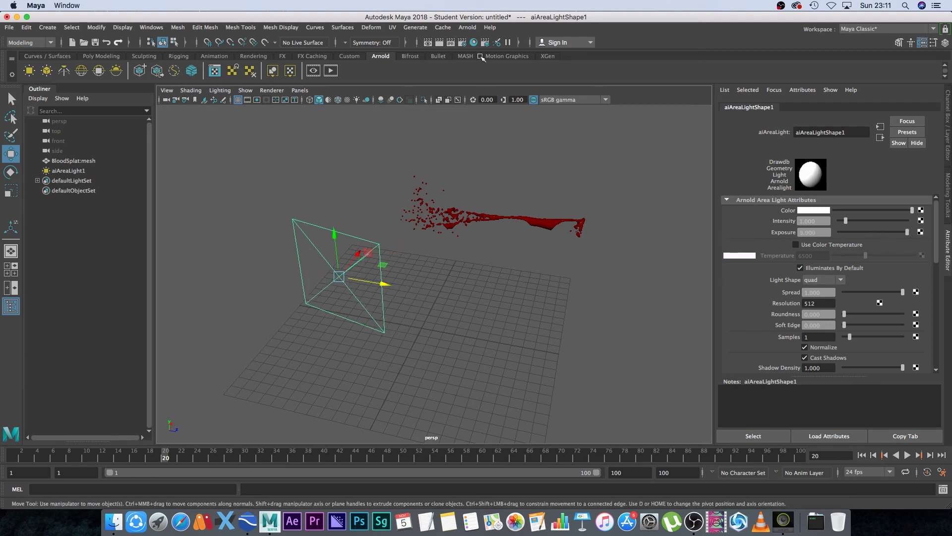
- Render the scene in the Arnold RenderView, check its 3D Manipulation option and orbit the rendered splatter
{"action": "left_click", "coordinate": [468, 28]}
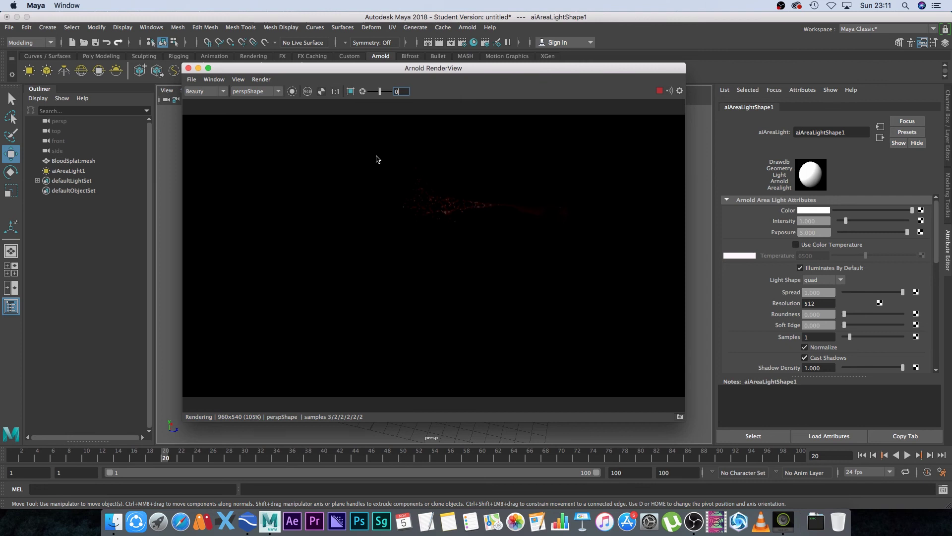
{"action": "left_click", "coordinate": [217, 81]}
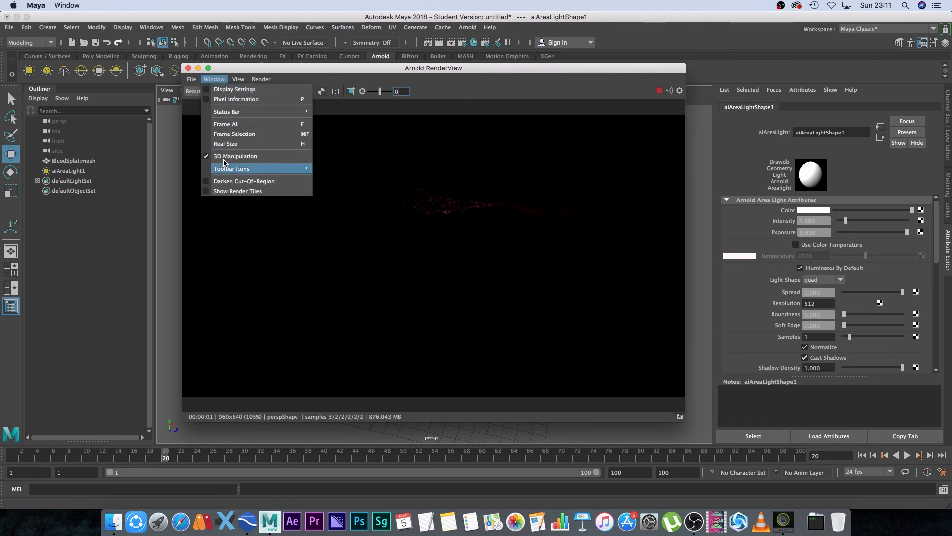
{"action": "left_click", "coordinate": [435, 187]}
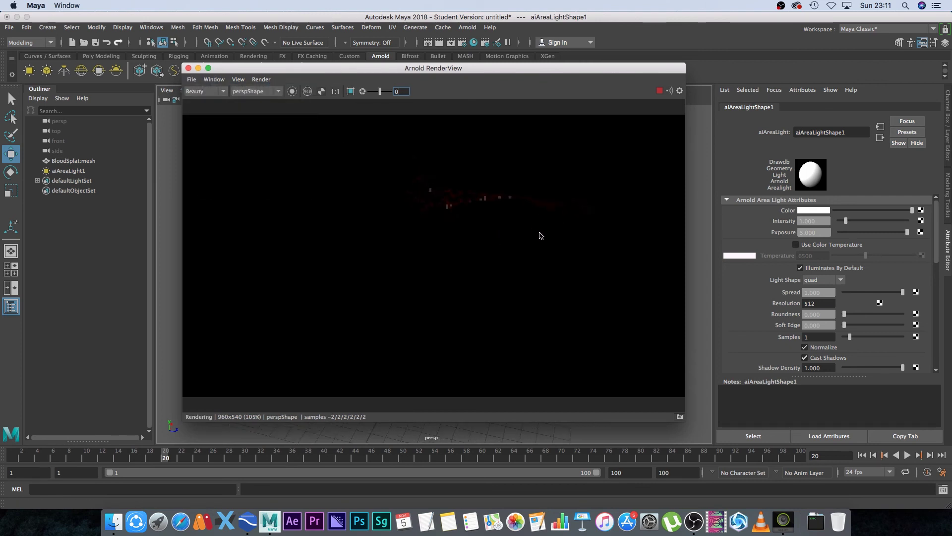
{"action": "left_click_drag", "start_coordinate": [487, 215], "coordinate": [473, 261], "text": "alt"}
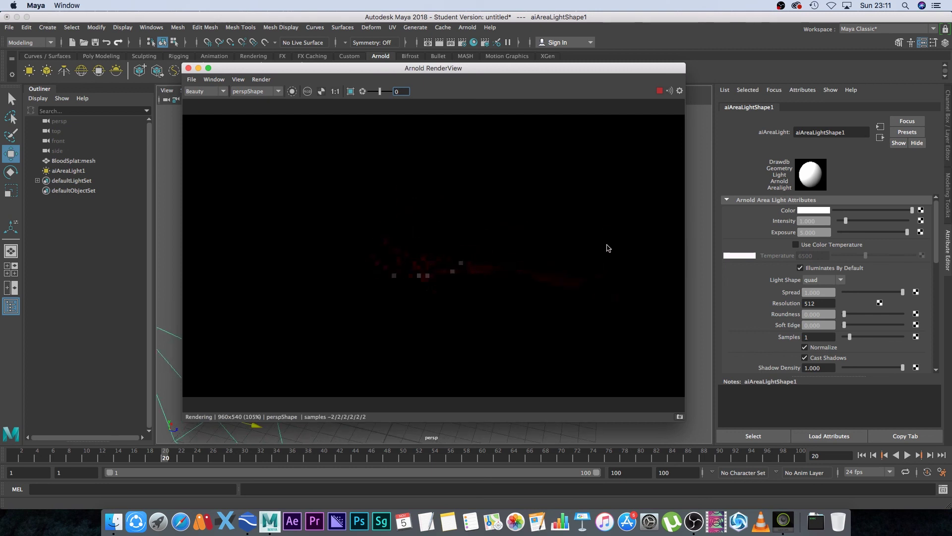
- Set the area light's exposure to 8 and examine the rendered blood splatter from a closer angle
{"action": "double_click", "coordinate": [825, 232]}
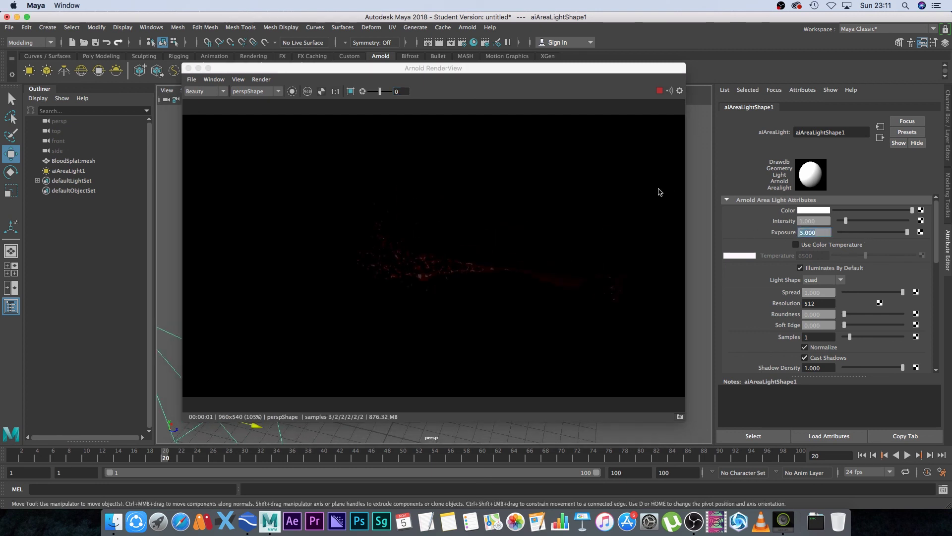
{"action": "type", "text": "8"}
{"action": "key", "text": "Return"}
{"action": "left_click_drag", "start_coordinate": [523, 313], "coordinate": [474, 309], "text": "alt"}
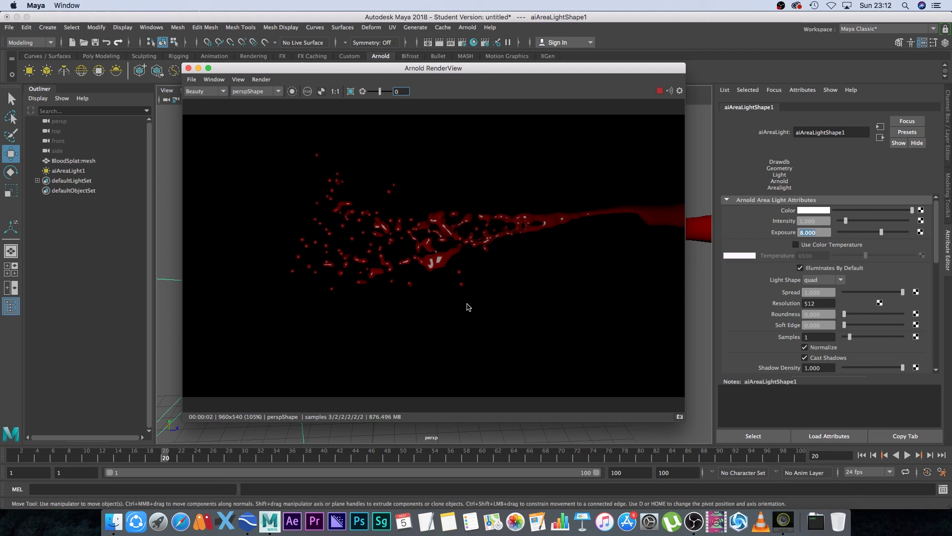
{"action": "mouse_move", "coordinate": [468, 306]}
{"action": "left_mouse_down", "text": "alt"}
{"action": "mouse_move", "coordinate": [474, 293]}
{"action": "mouse_move", "coordinate": [400, 299]}
{"action": "mouse_move", "coordinate": [397, 311]}
{"action": "mouse_move", "coordinate": [431, 317]}
{"action": "mouse_move", "coordinate": [480, 296]}
{"action": "mouse_move", "coordinate": [469, 281]}
{"action": "mouse_move", "coordinate": [457, 311]}
{"action": "left_mouse_up", "text": "alt"}
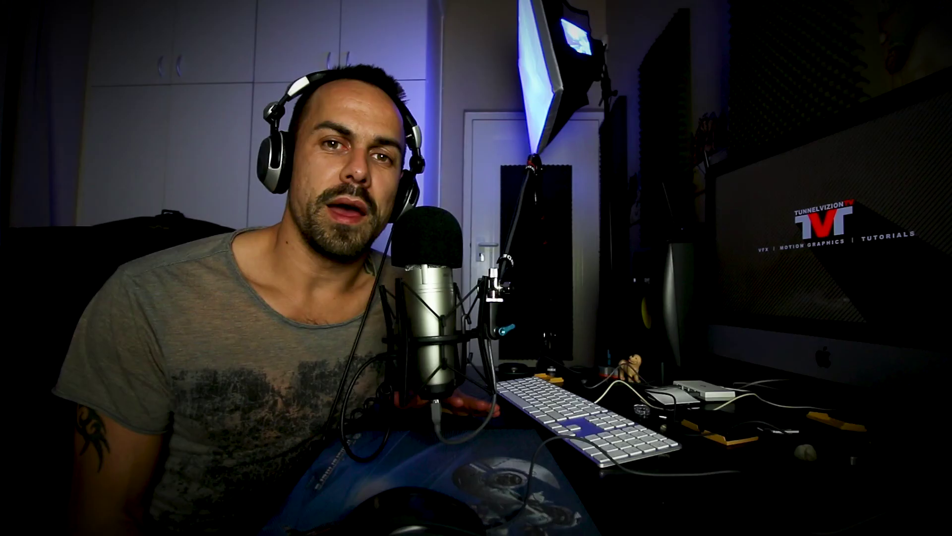